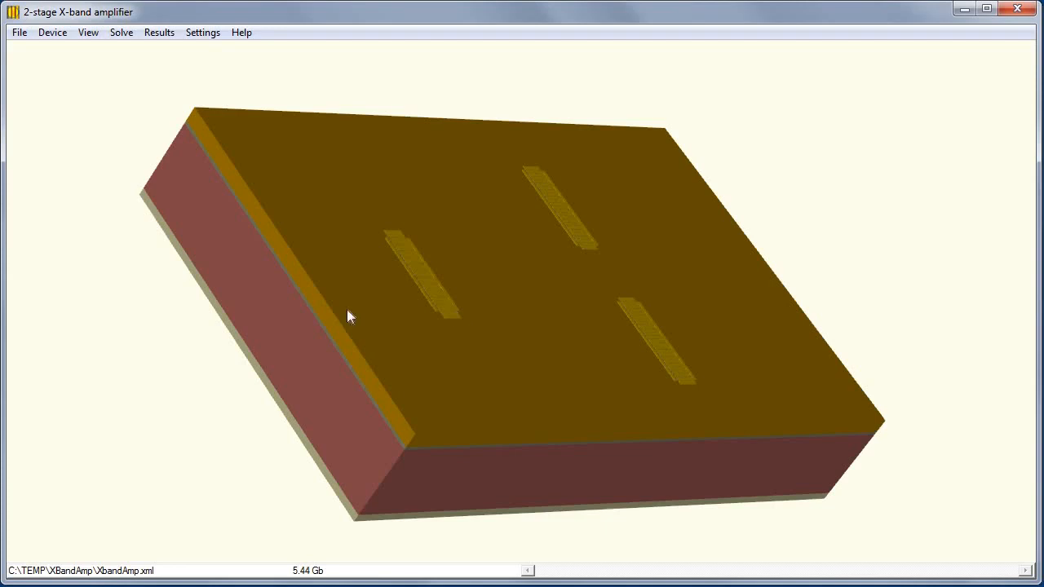
Create a device template from the amplifier layout, saved as XbandAmp_export.xml with the title 2-stage X-band amplifier Export
click(20, 34)
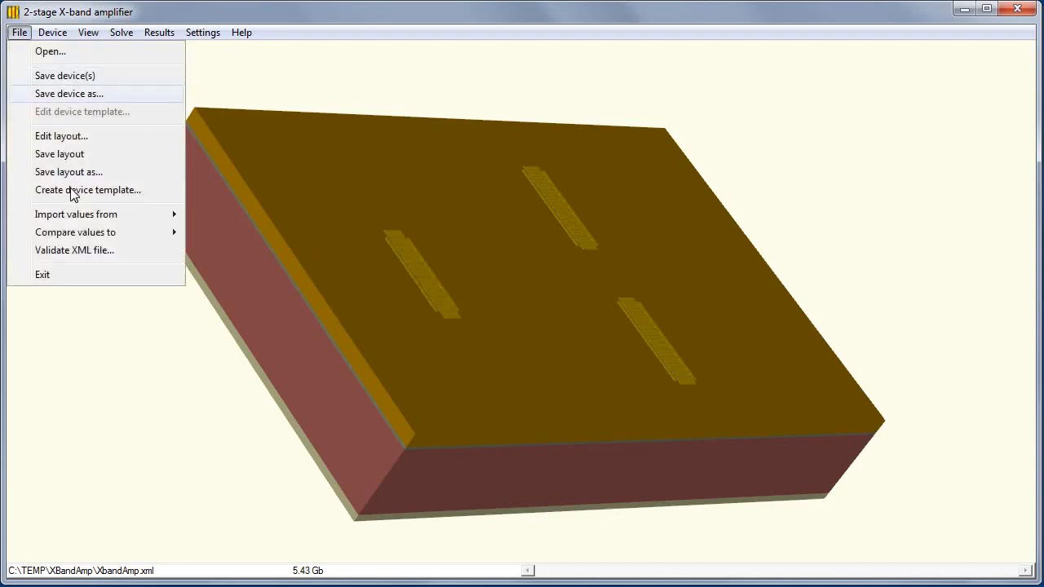
click(72, 191)
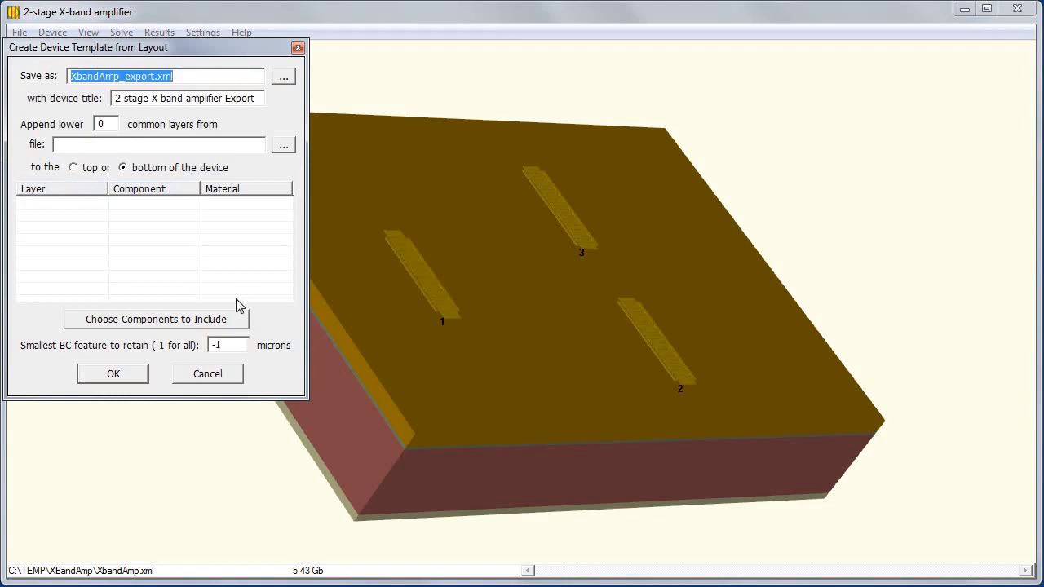
click(129, 381)
click(412, 372)
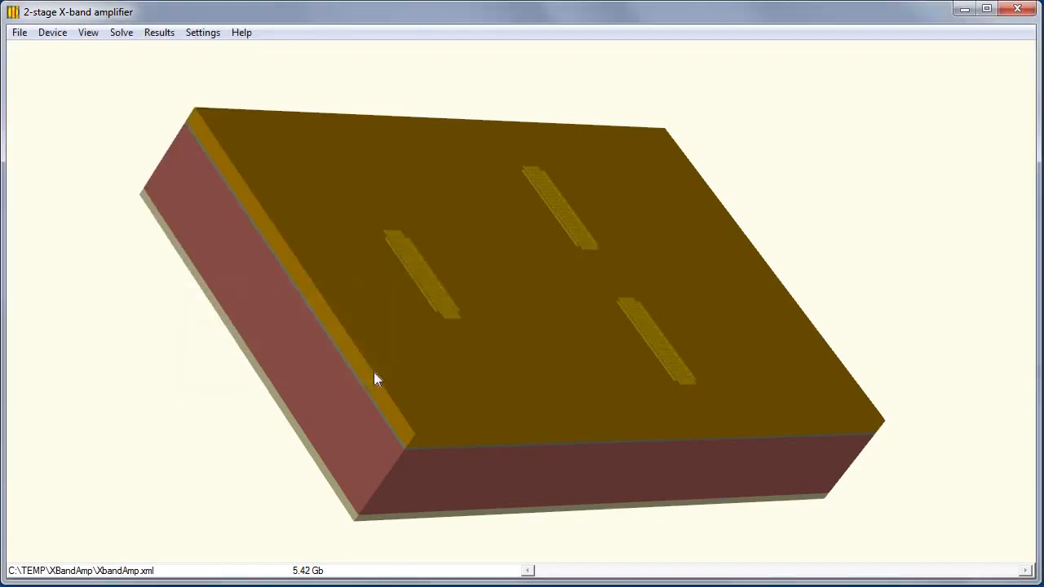
Open the XbandAmp_export.xml template without saving the current layout
click(23, 33)
click(43, 50)
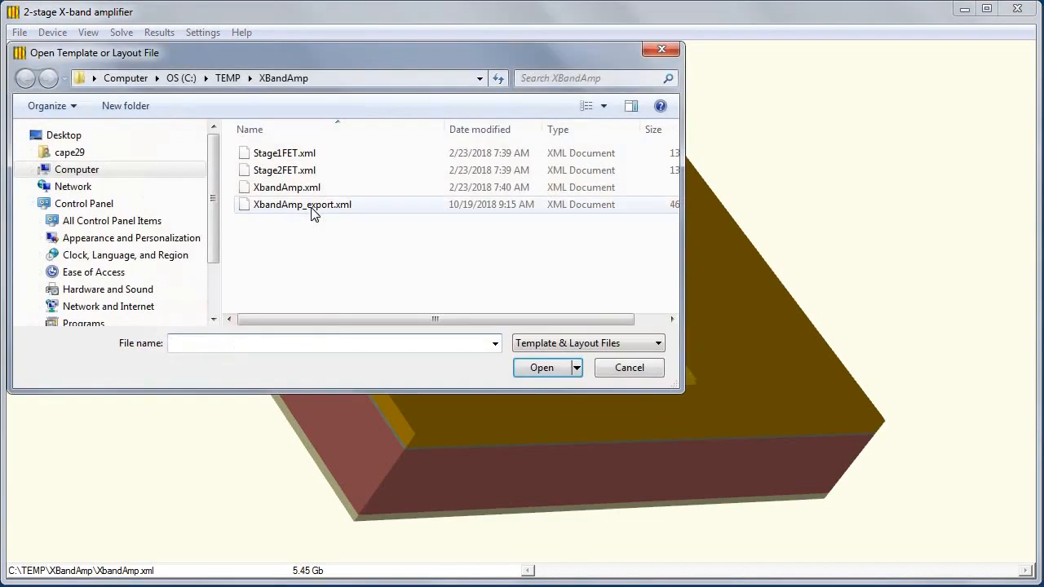
click(313, 211)
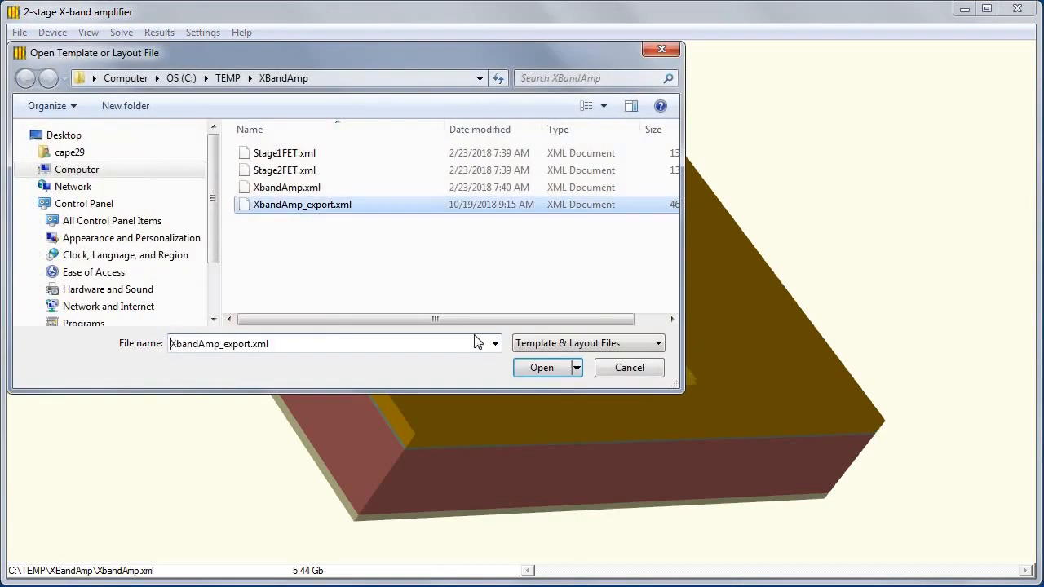
click(543, 367)
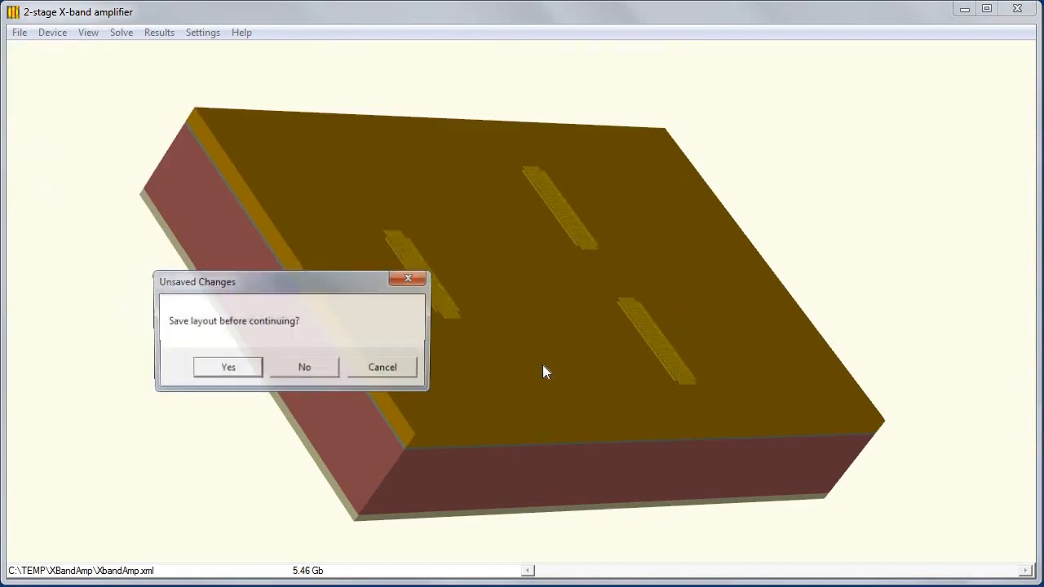
click(300, 368)
Show the mesh of the exported amplifier device from the model check
scroll(260, 354, up, 5)
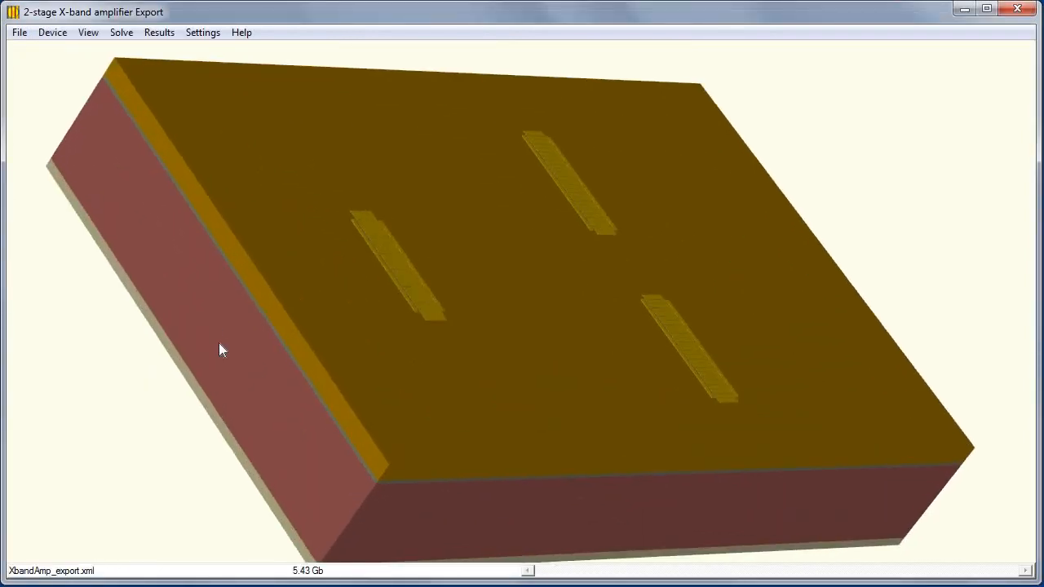
drag(219, 343, 179, 169)
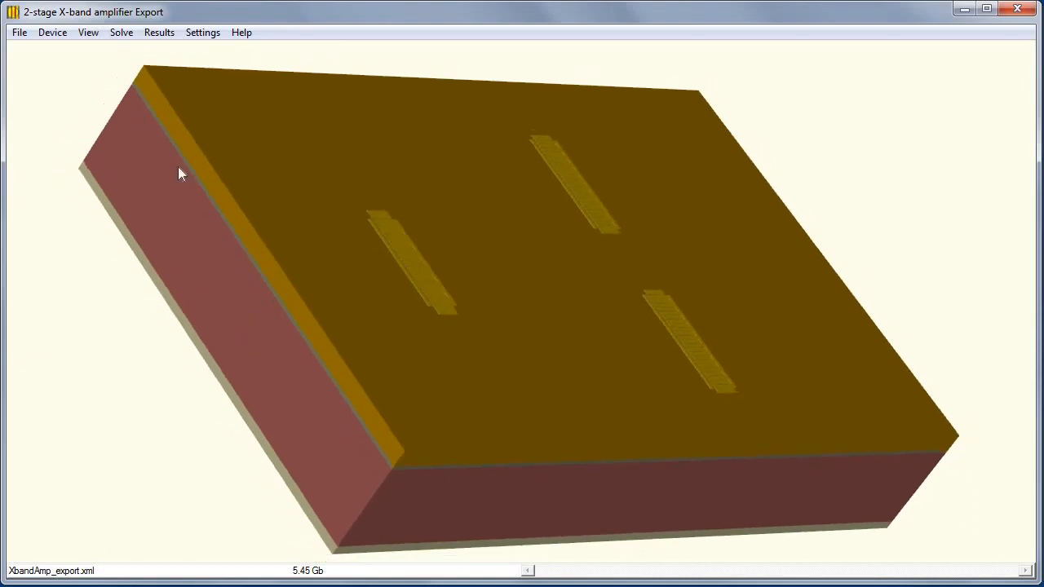
click(121, 32)
click(155, 232)
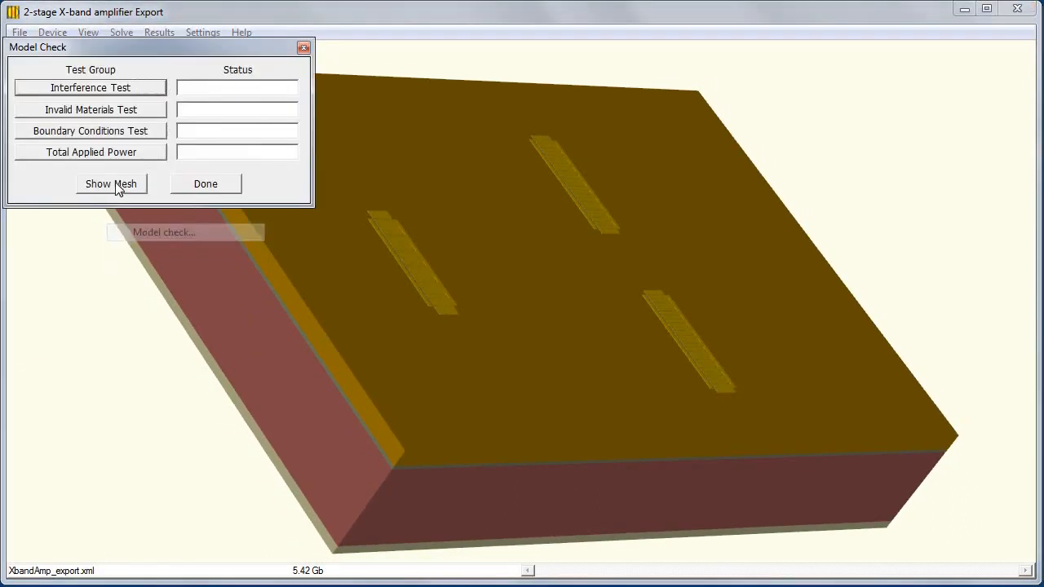
click(120, 185)
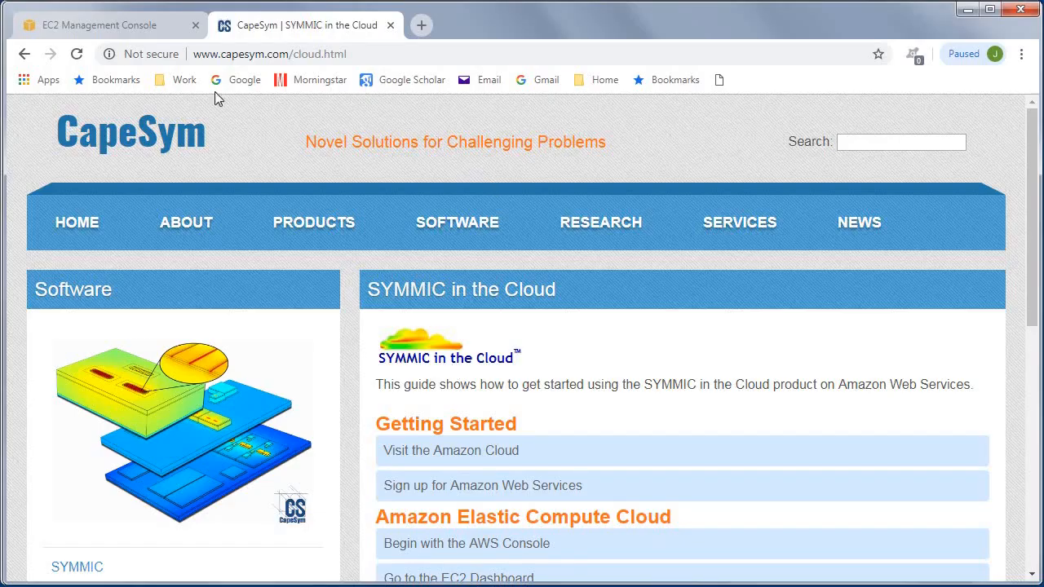
Look over the EC2 dashboard and CapeSym's SYMMIC in the Cloud guide in the web browser
click(136, 28)
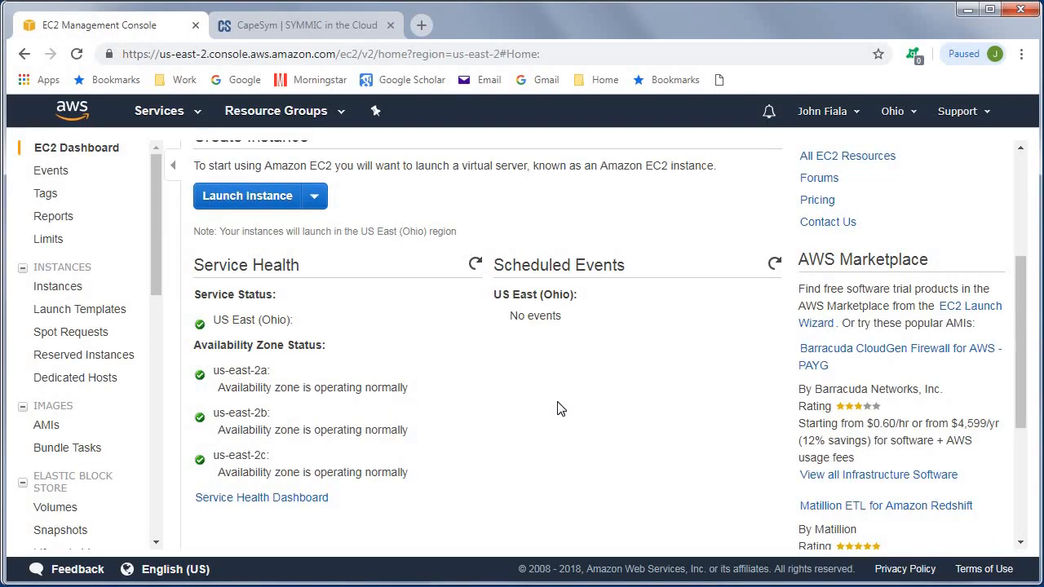
click(302, 25)
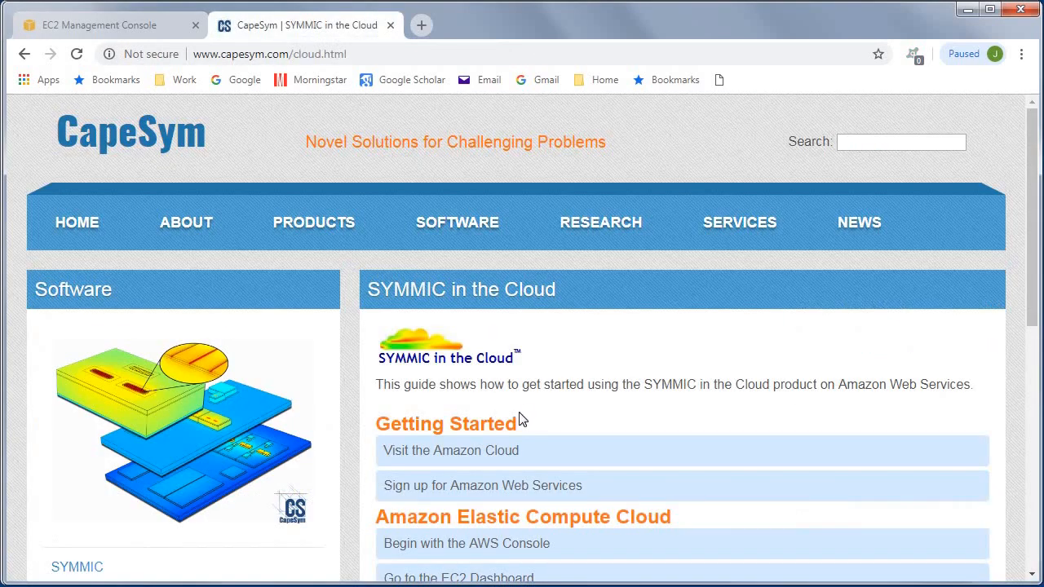
scroll(522, 419, down, 1)
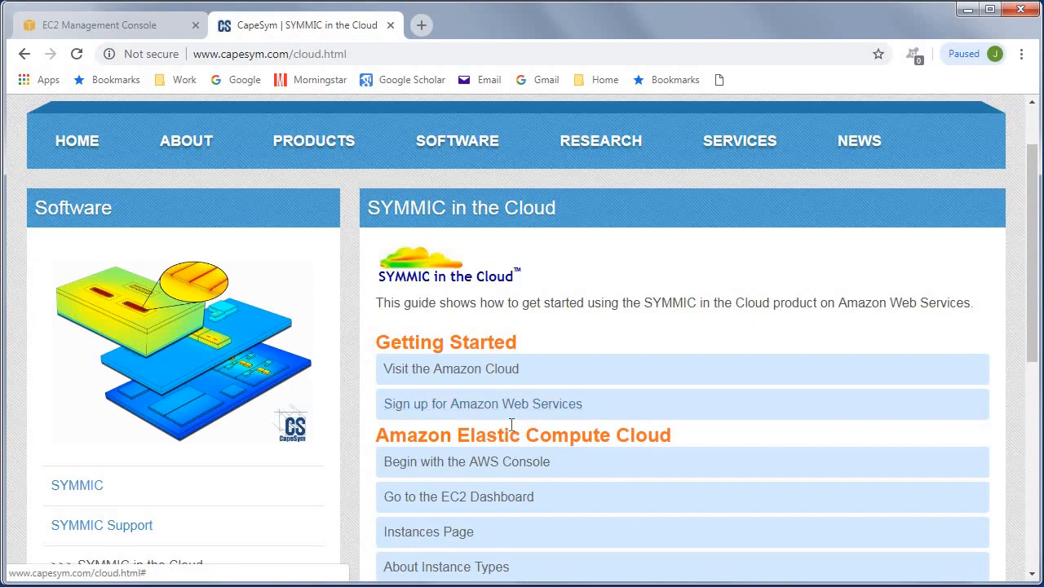
scroll(512, 425, up, 1)
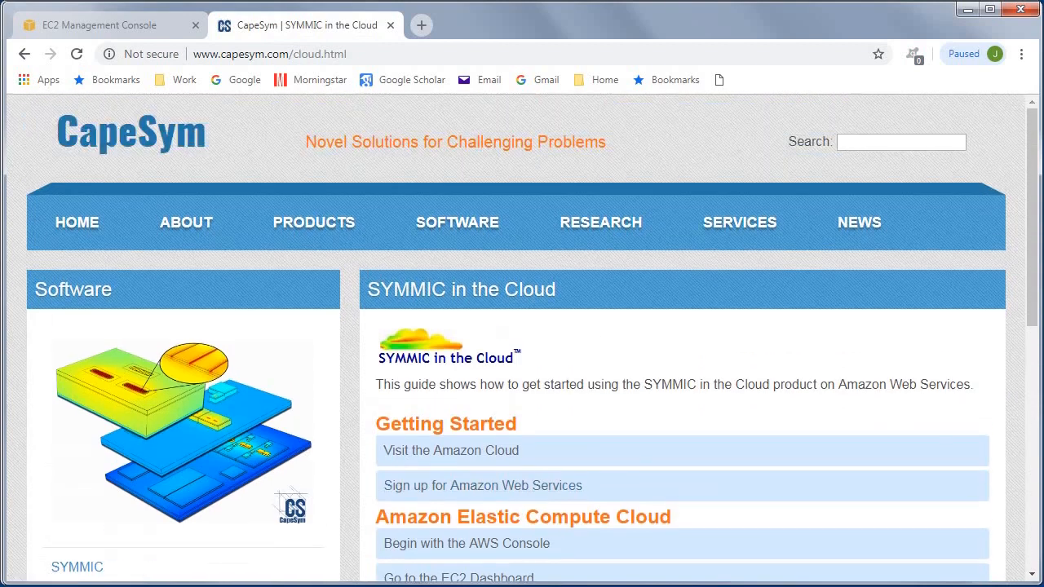
Start launching a new EC2 instance from the EC2 dashboard and search the AWS Marketplace images for SYMMIC
click(127, 31)
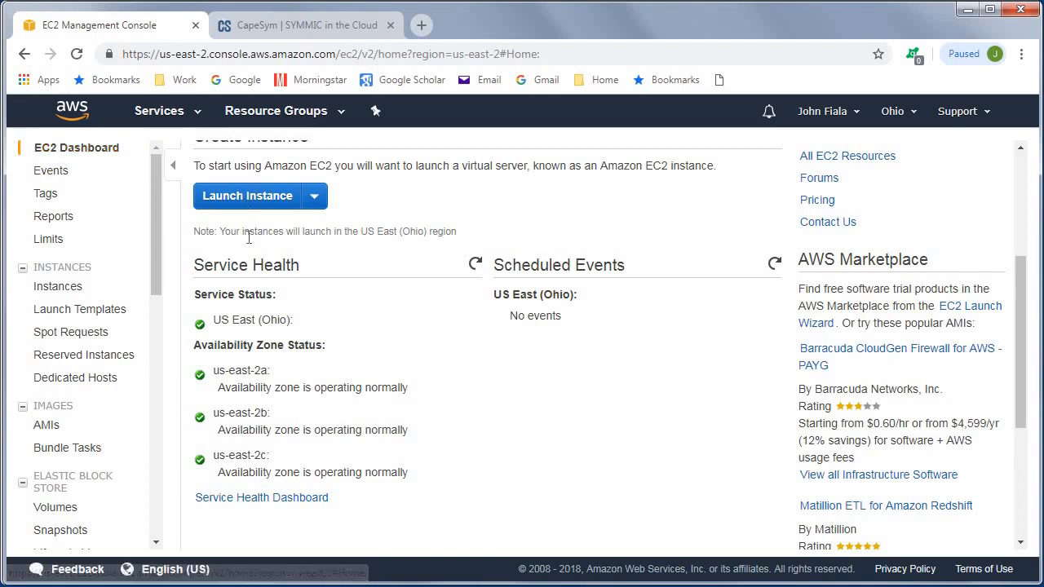
click(272, 207)
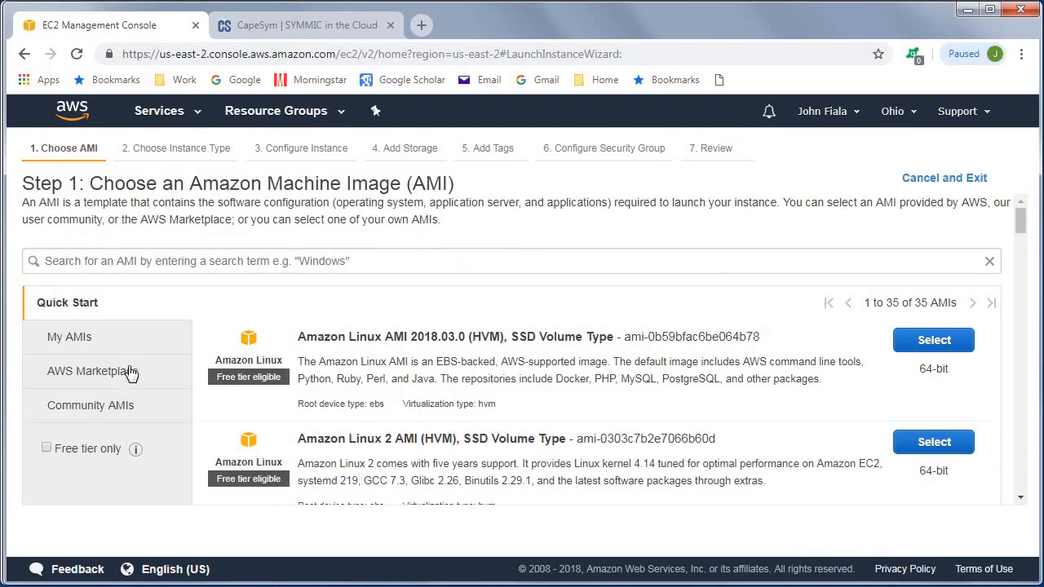
click(127, 374)
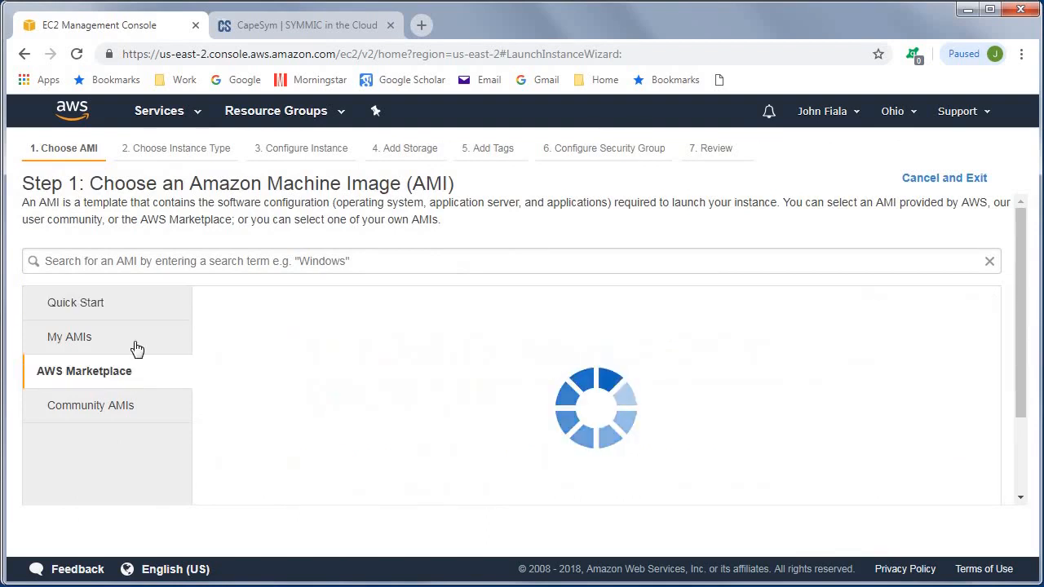
click(144, 256)
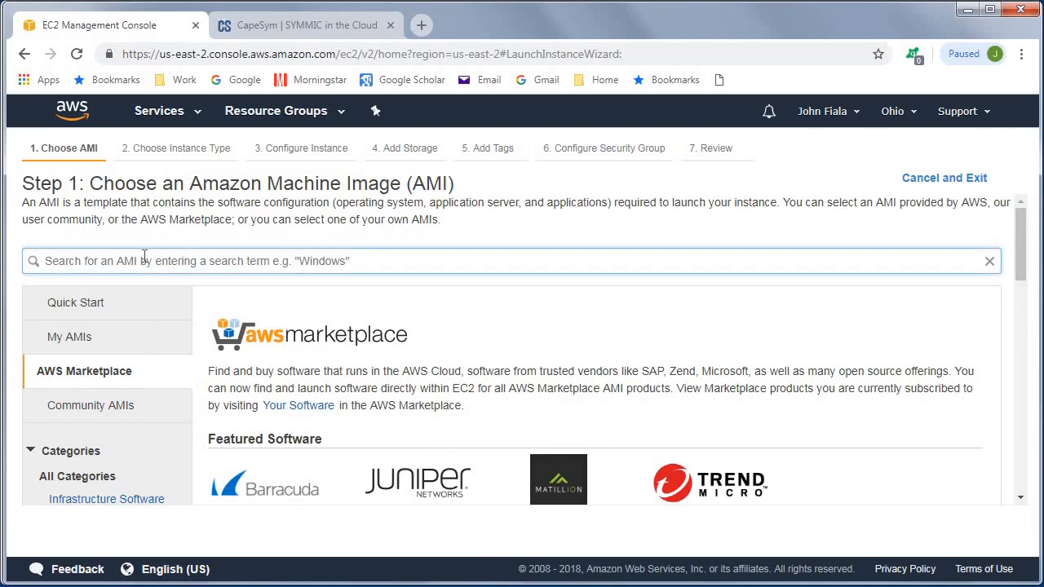
text(SYMMIC)
key(Return)
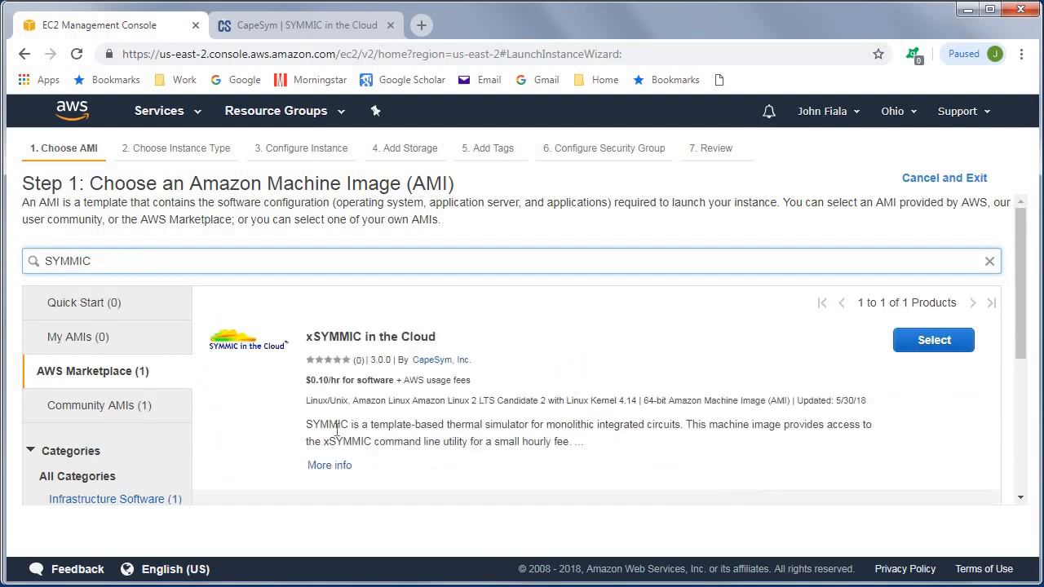
Select the xSYMMIC in the Cloud machine image, review its hourly pricing, and continue to the instance types
click(934, 340)
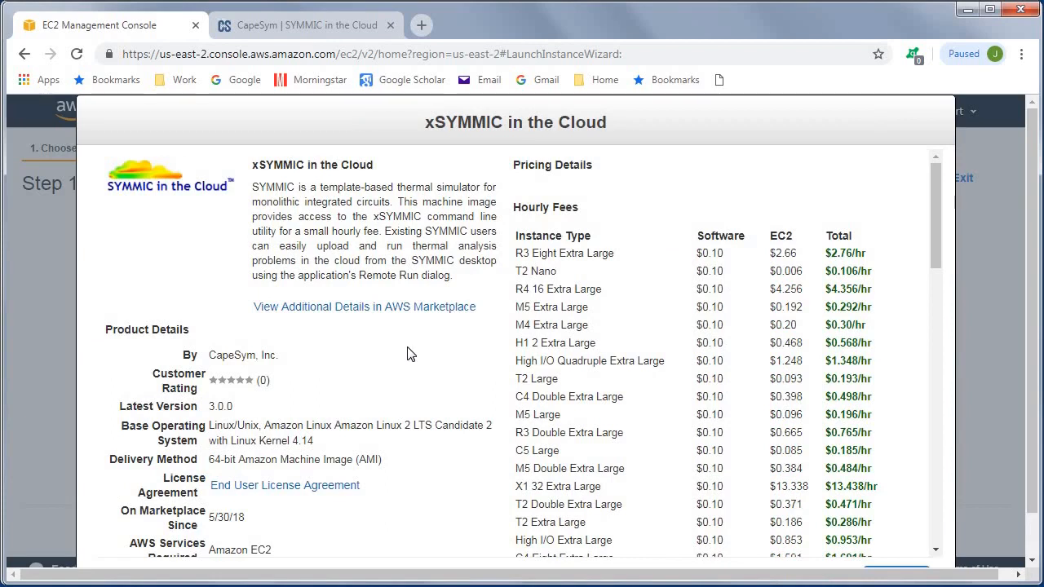
scroll(410, 354, down, 4)
scroll(410, 354, down, 4)
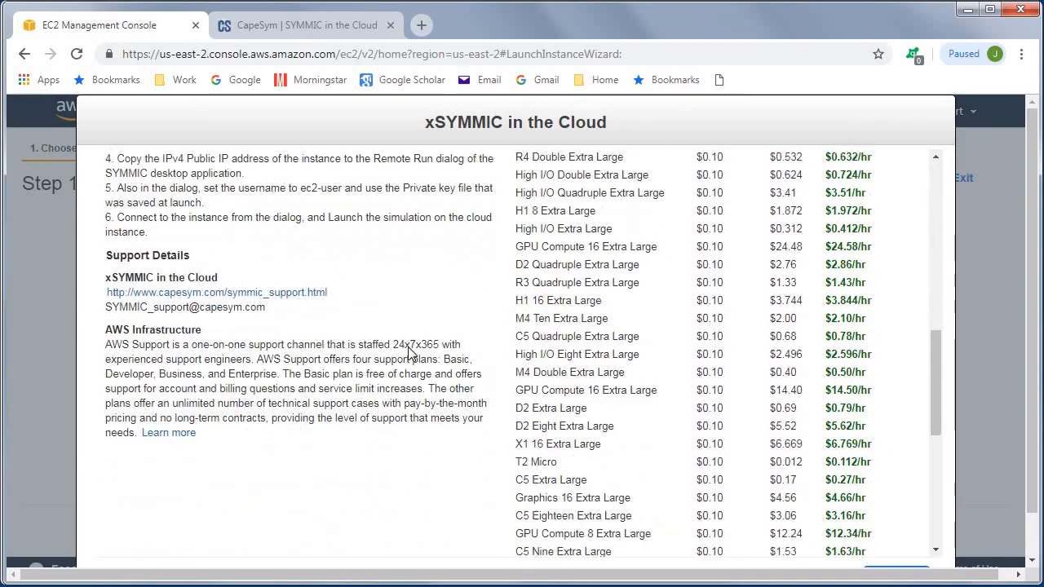
scroll(411, 354, down, 5)
scroll(945, 548, down, 1)
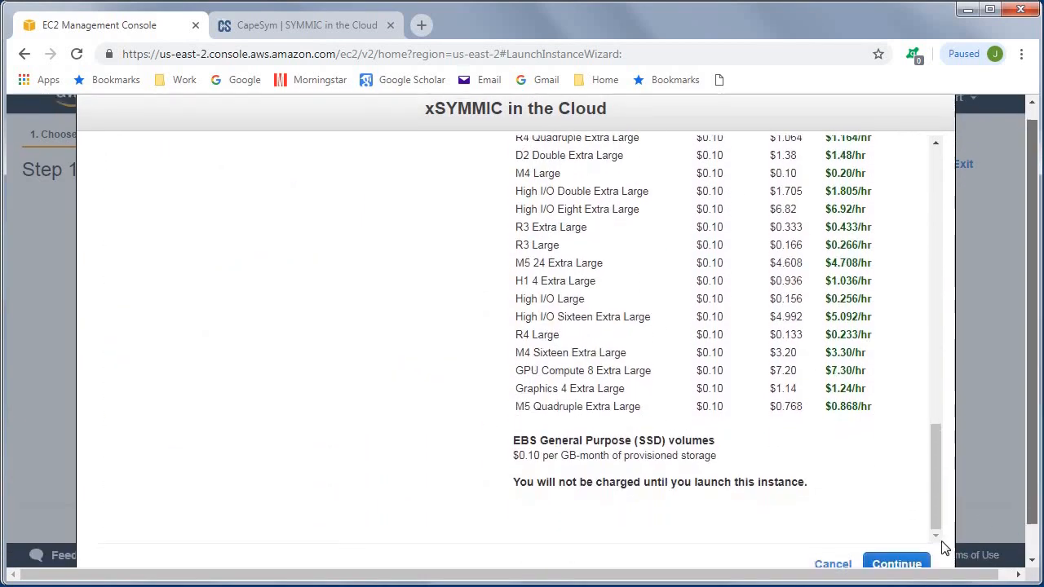
click(895, 531)
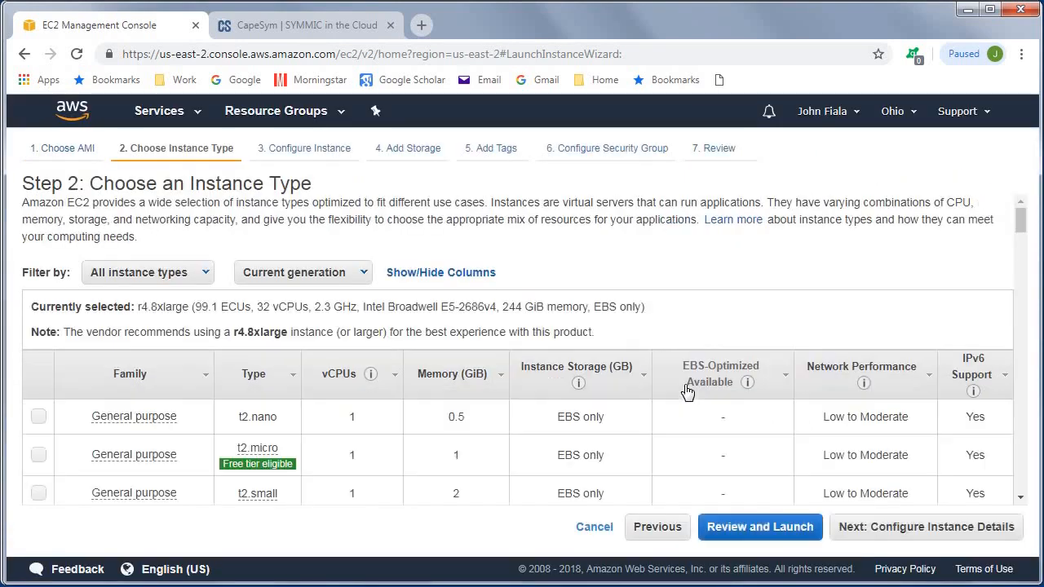
Choose the memory optimized r4.8xlarge instance type and continue to the instance details
scroll(685, 390, down, 9)
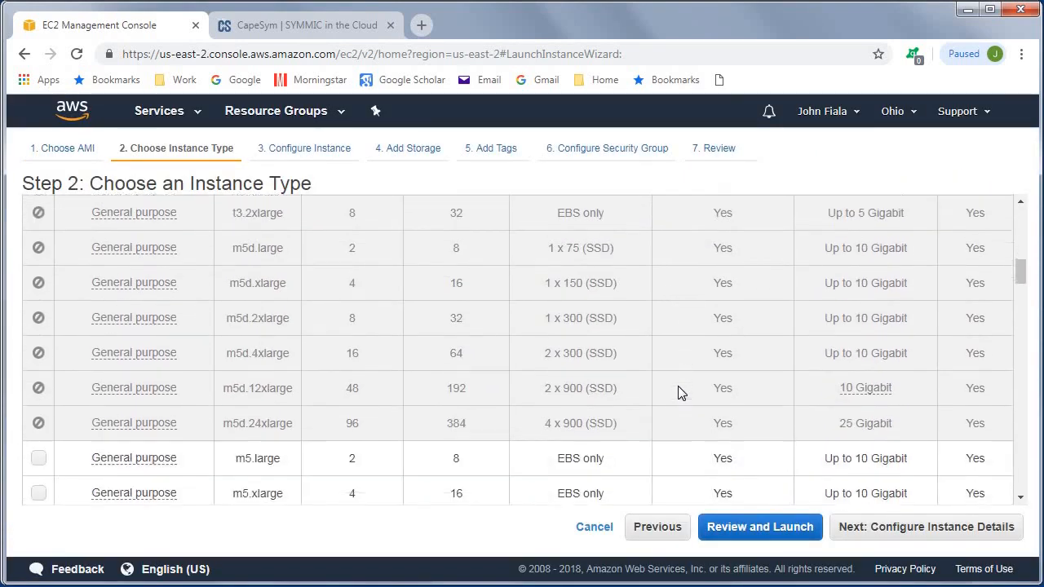
scroll(677, 394, down, 13)
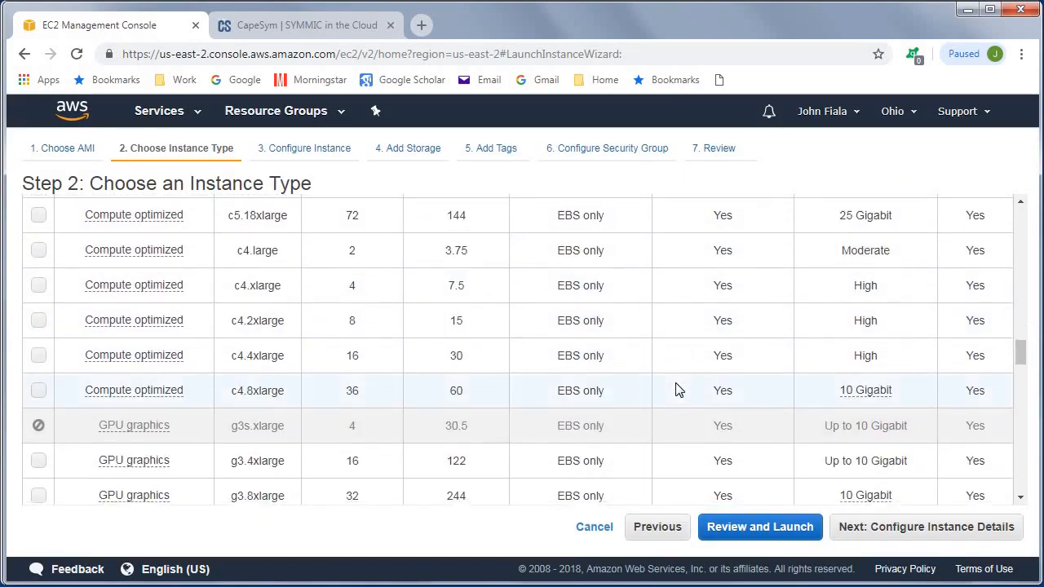
scroll(677, 390, down, 15)
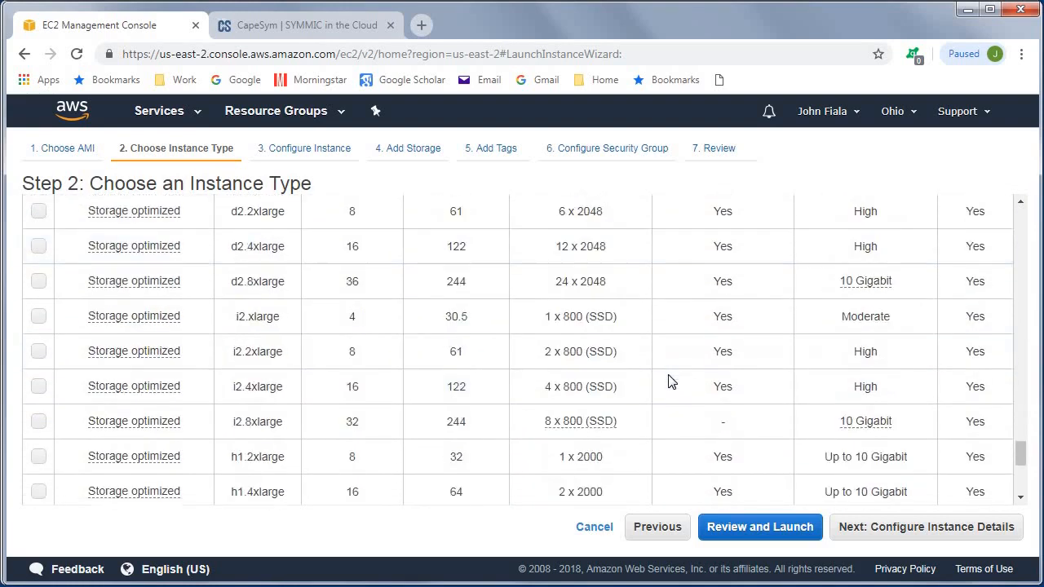
scroll(669, 382, up, 3)
click(286, 293)
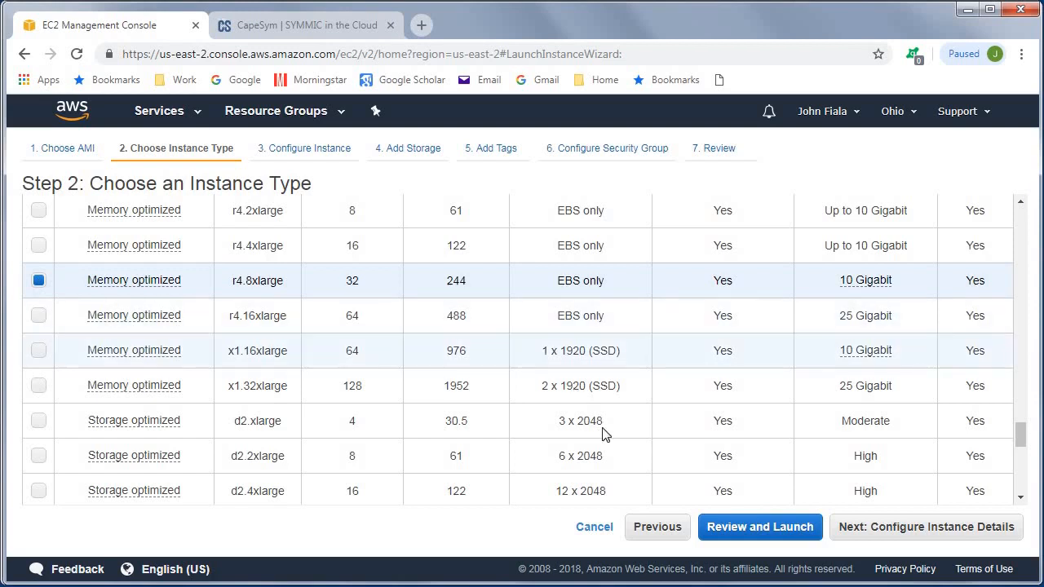
click(927, 528)
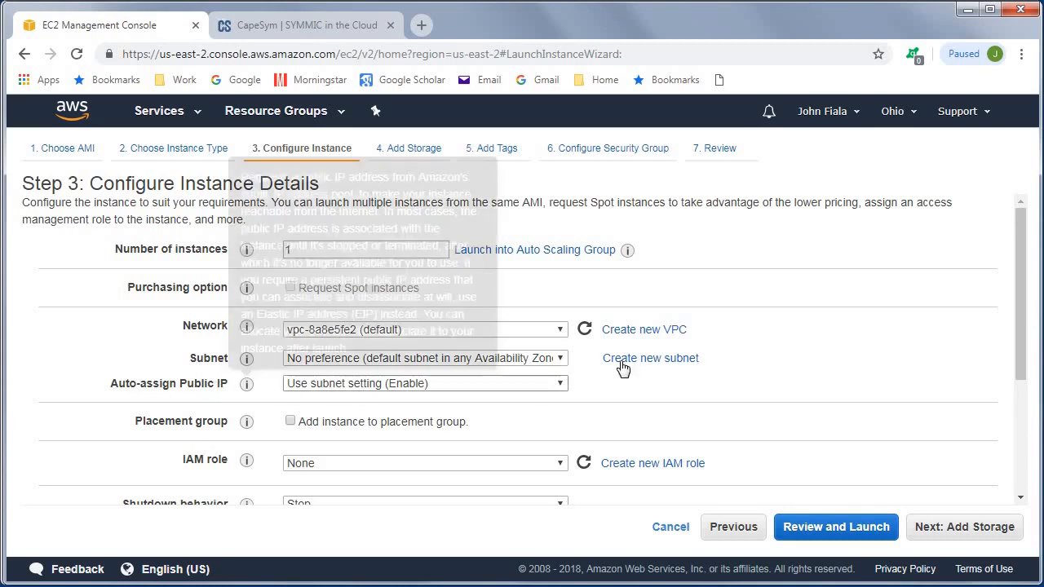
Accept the default instance details and storage, add no tags, and proceed to the security group configuration
click(946, 539)
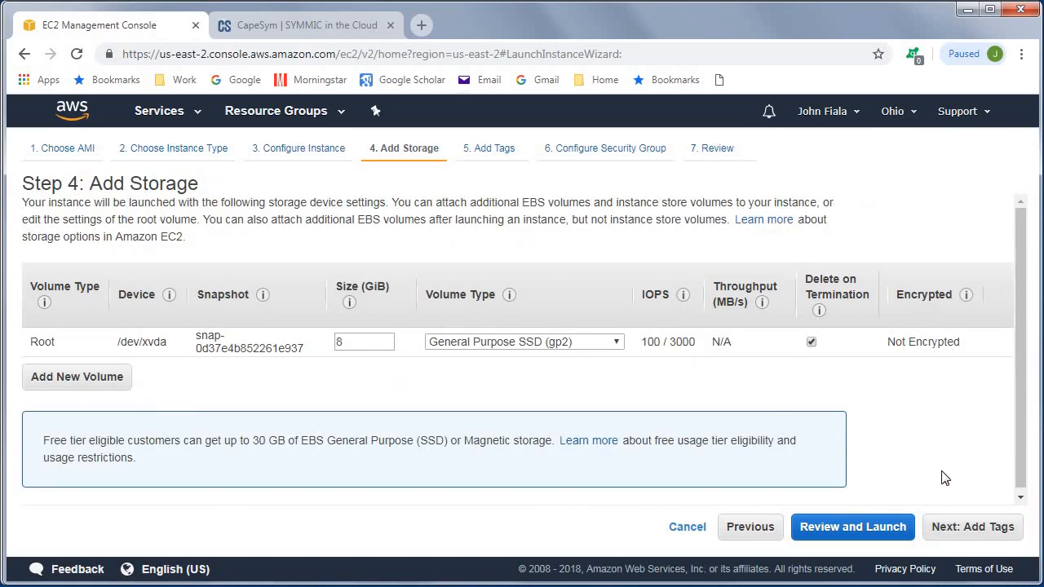
click(986, 536)
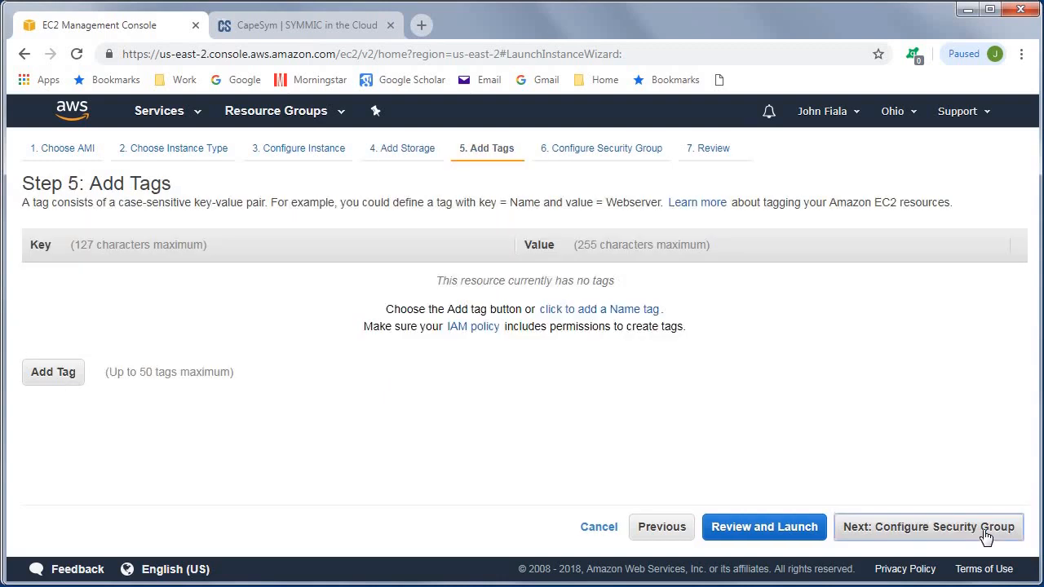
click(985, 534)
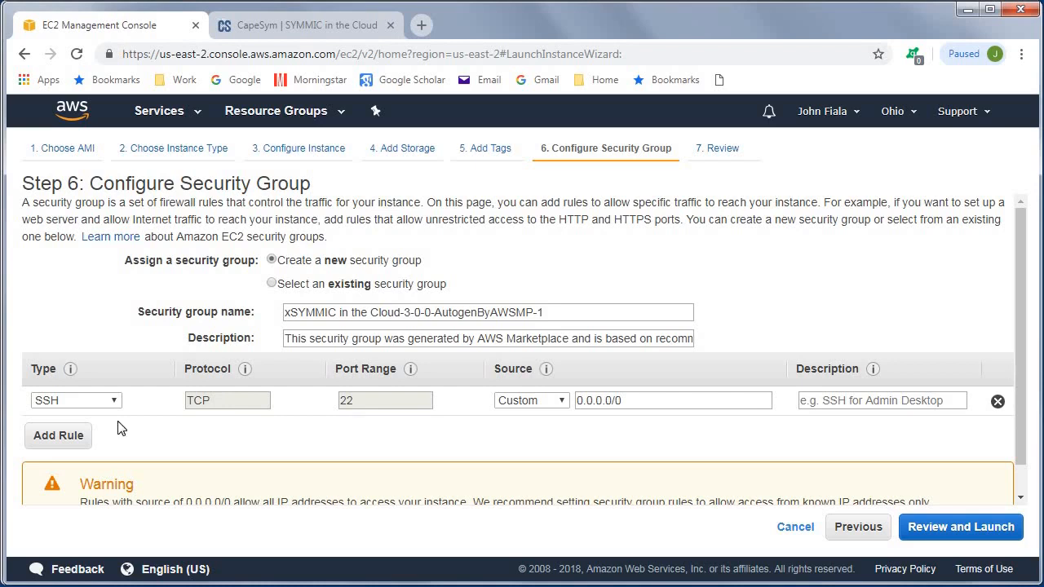
Restrict the SSH rule's source to My IP and proceed through the launch review to the key pair selection
click(560, 405)
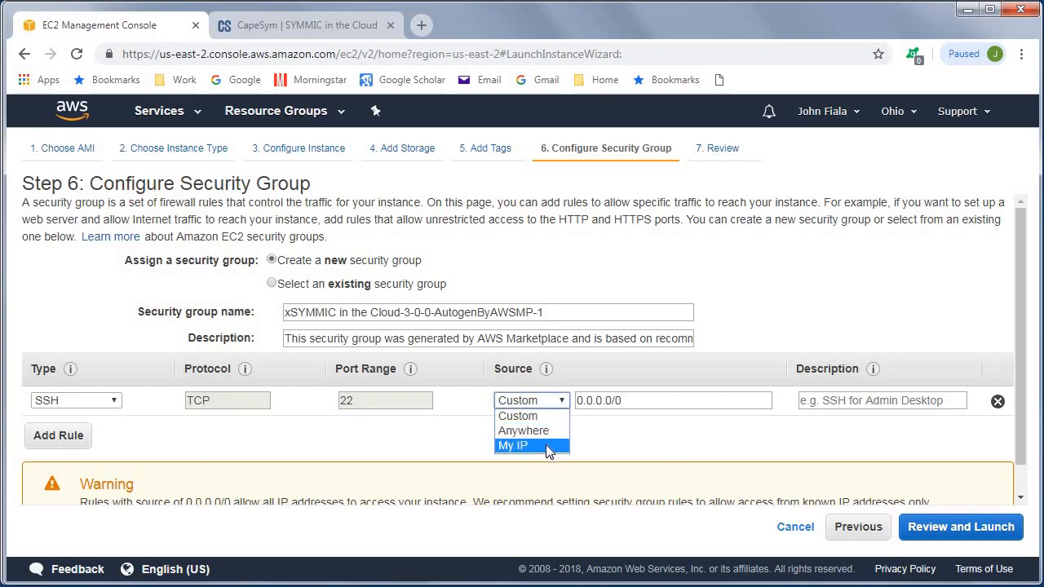
click(548, 447)
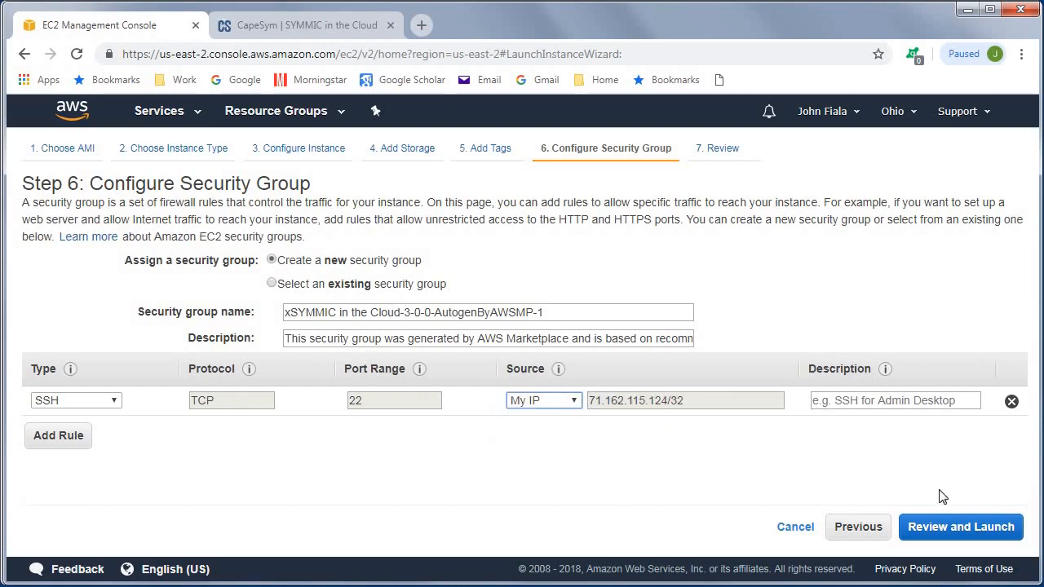
click(951, 532)
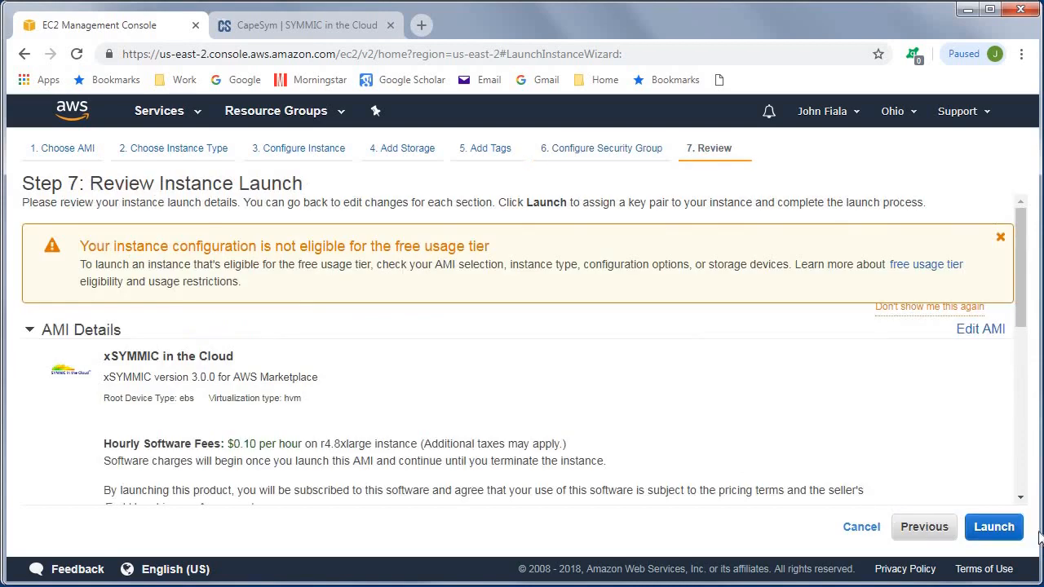
click(989, 528)
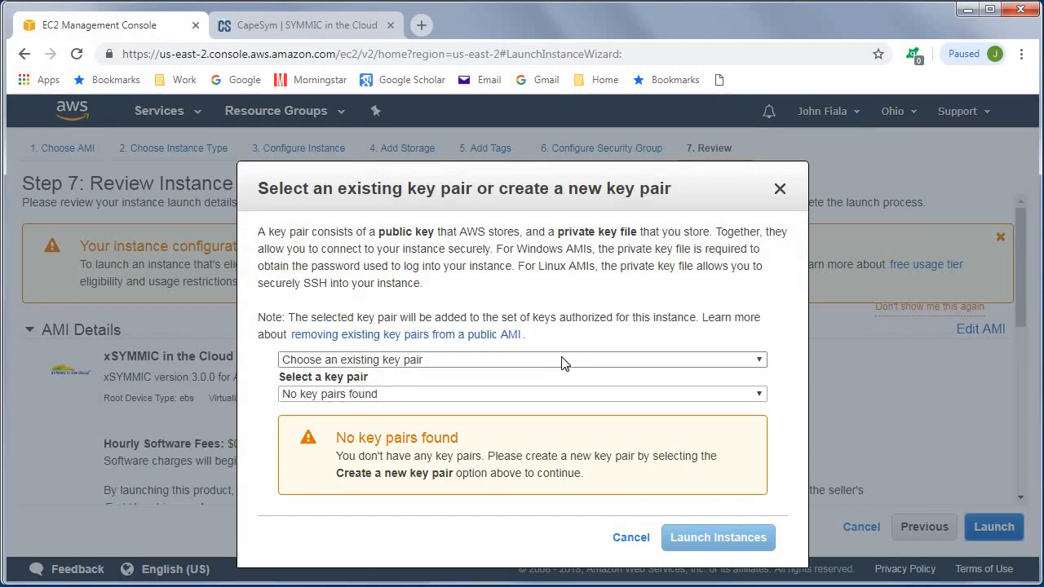
Create a new key pair named mykeypair, download it as mykeypair.pem into the XBandAmp folder, and launch the instance
click(753, 361)
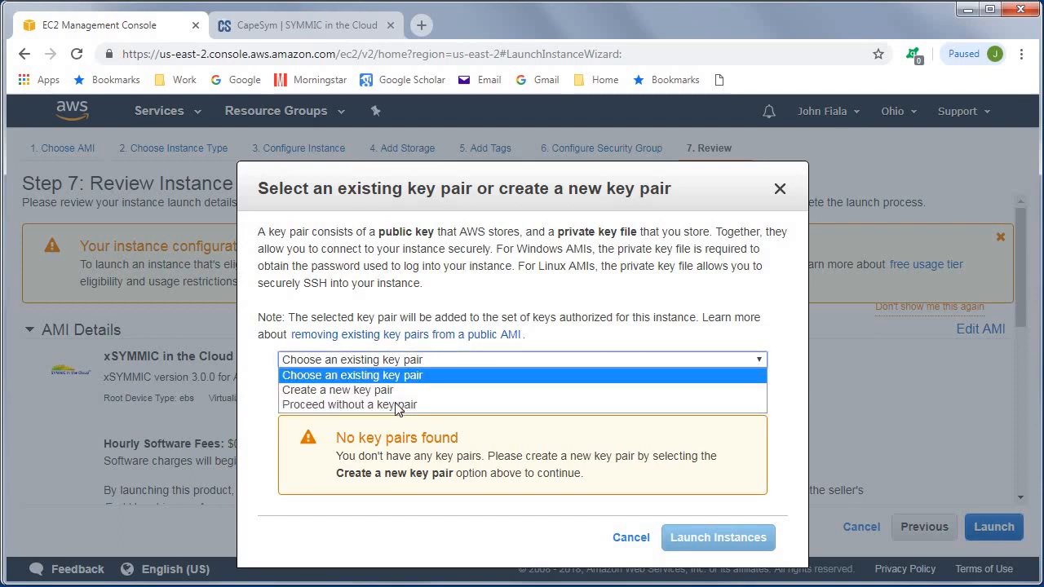
click(389, 391)
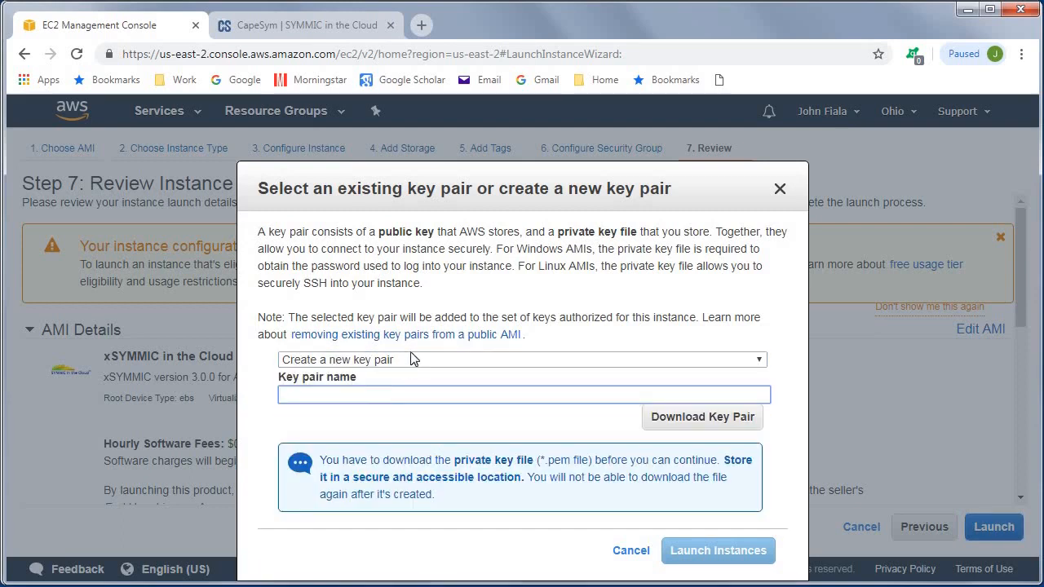
text(my)
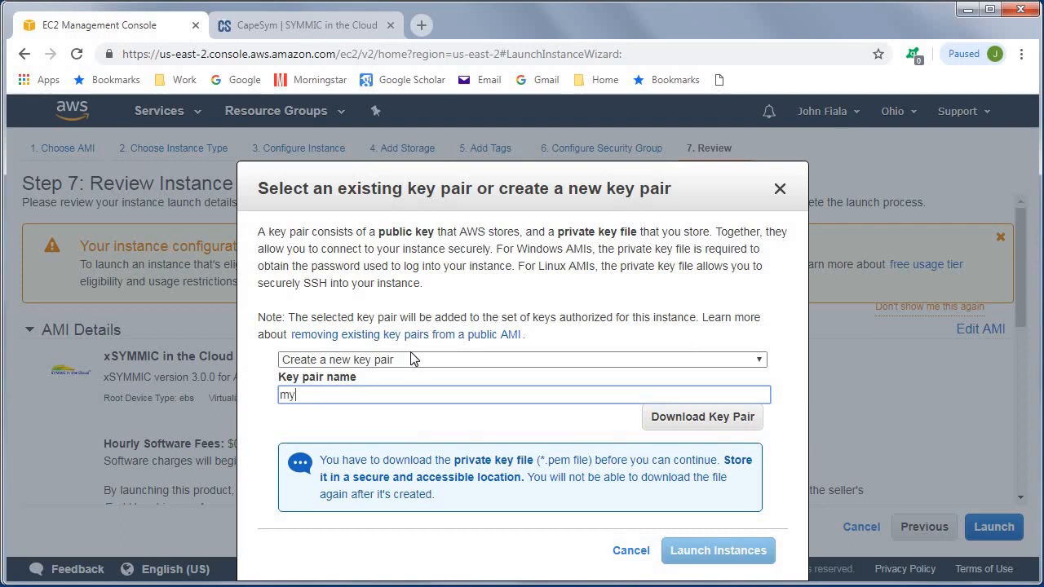
text(keypair)
click(738, 425)
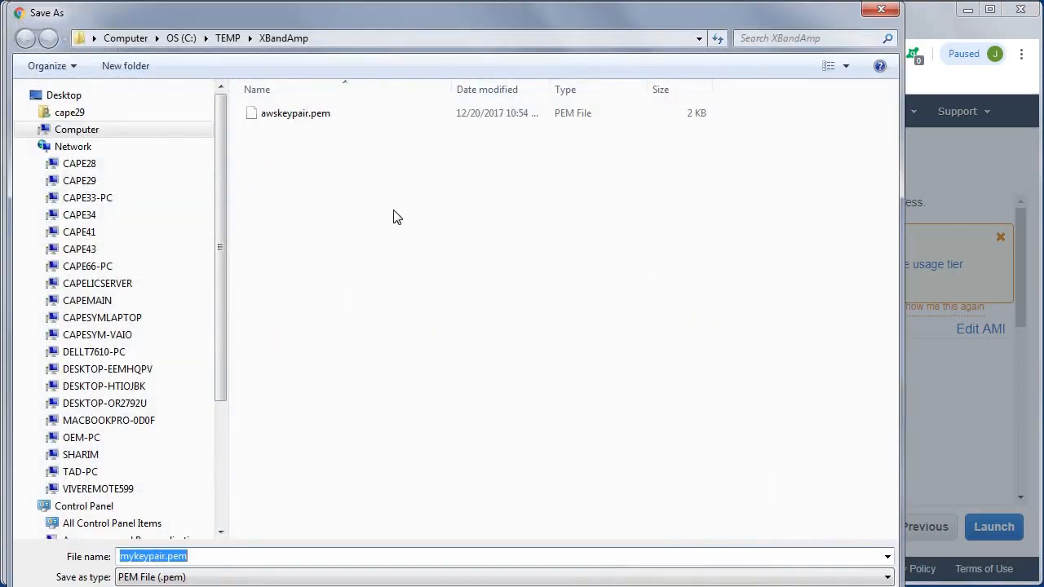
key(Return)
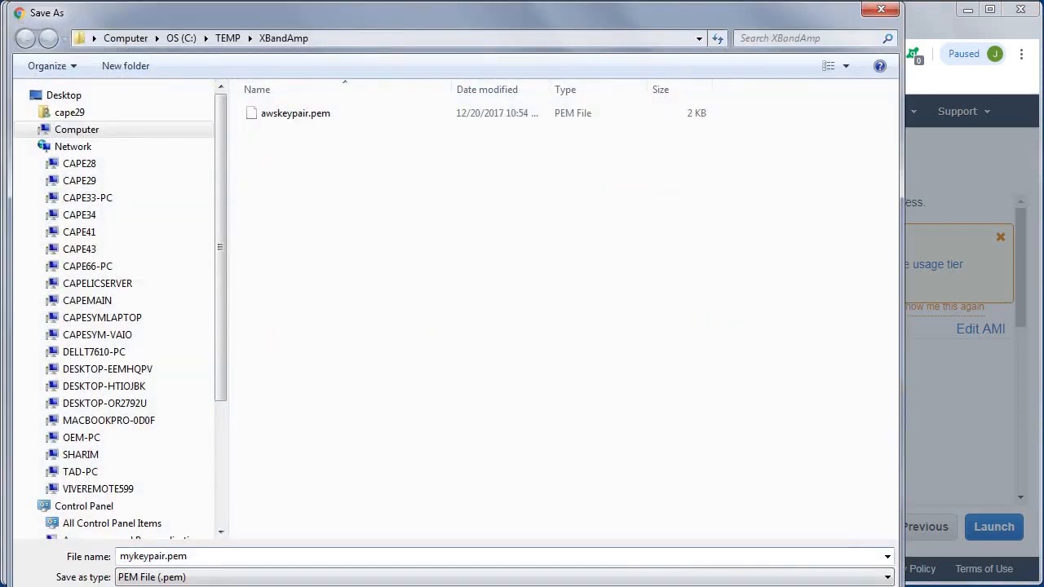
scroll(755, 428, down, 1)
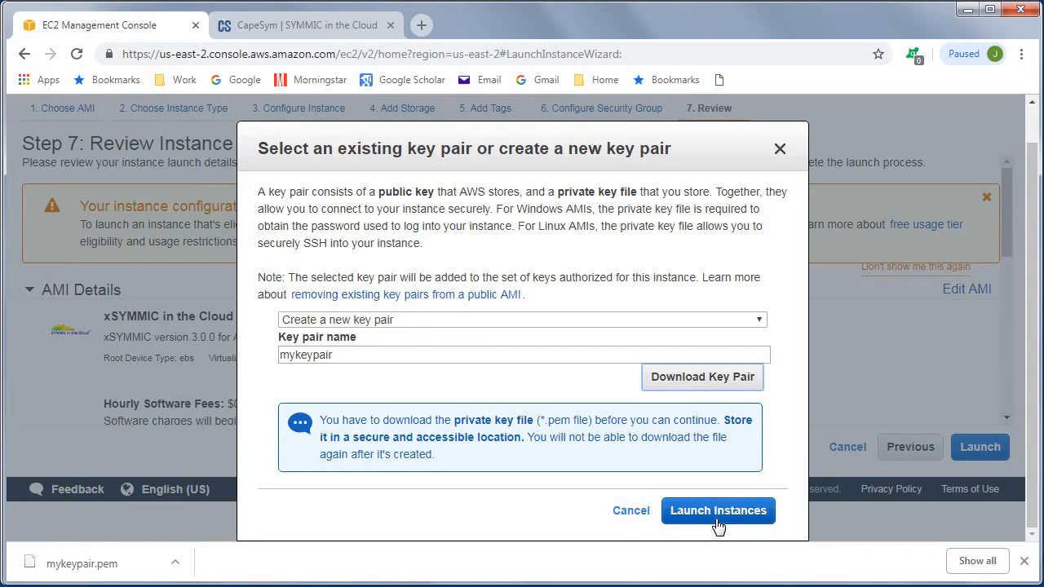
click(718, 523)
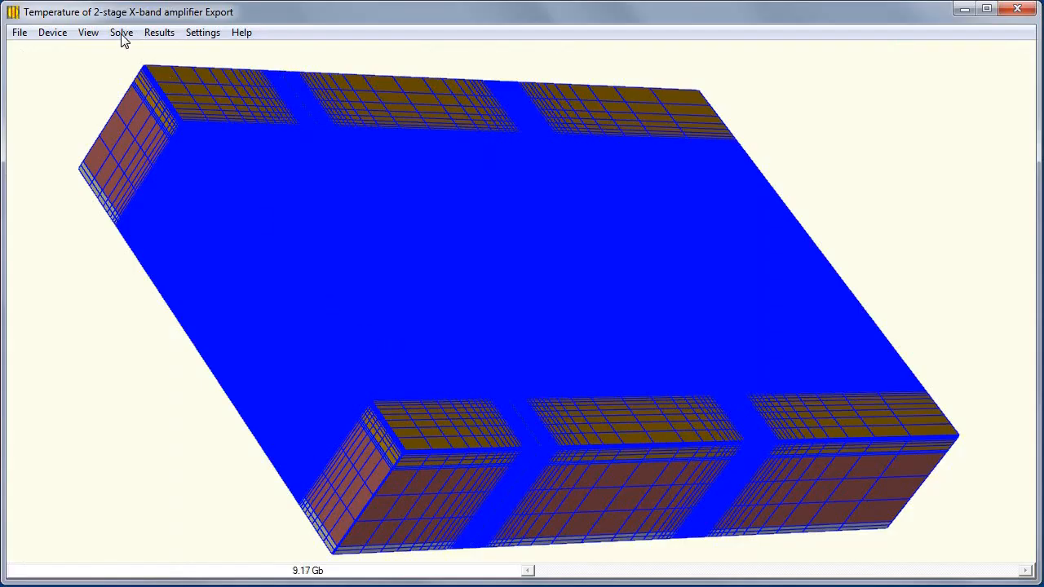
Switch to SYMMIC, clear the mesh of the 2-stage X-band amplifier export, and open the Remote Run settings
click(121, 34)
click(149, 129)
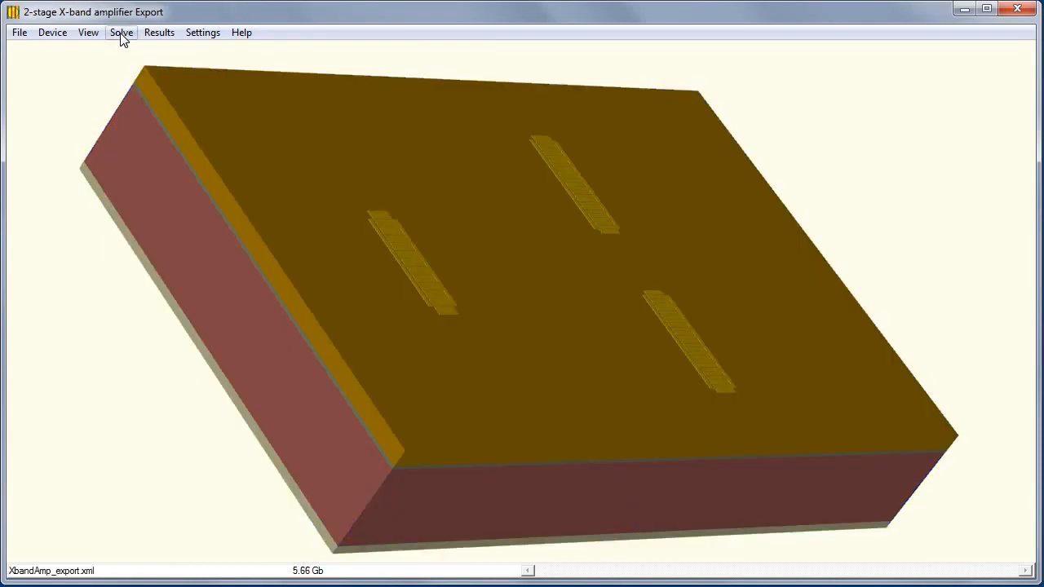
click(121, 33)
click(245, 190)
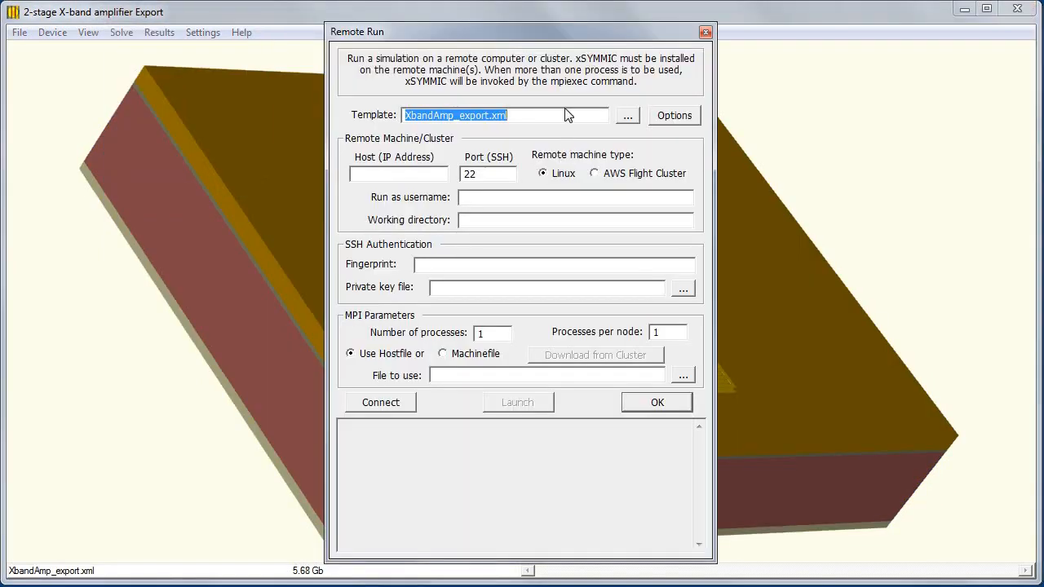
Switch to the AWS console in the browser and open the EC2 list of running instances
click(264, 129)
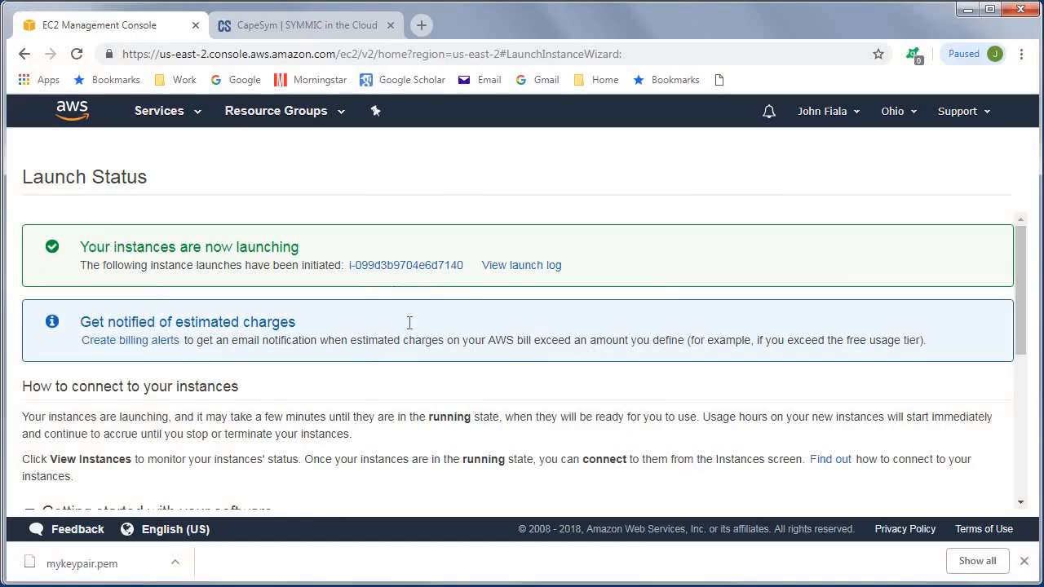
click(154, 116)
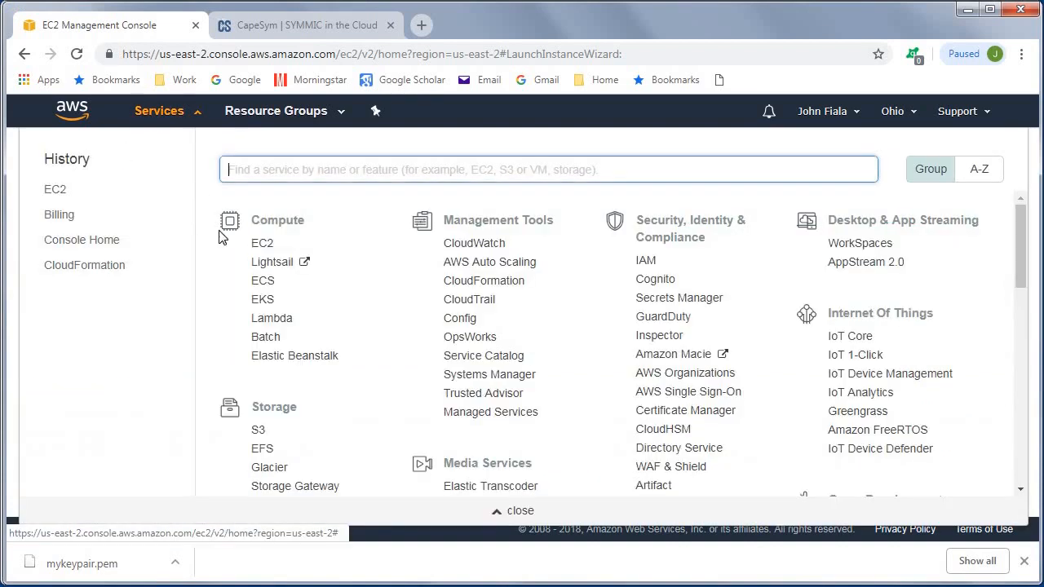
click(261, 242)
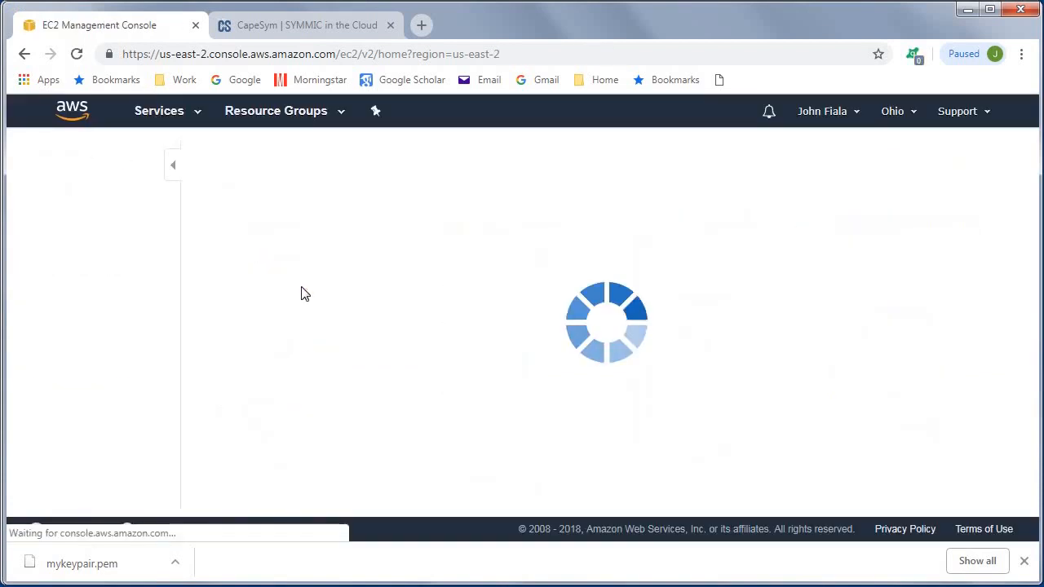
click(296, 210)
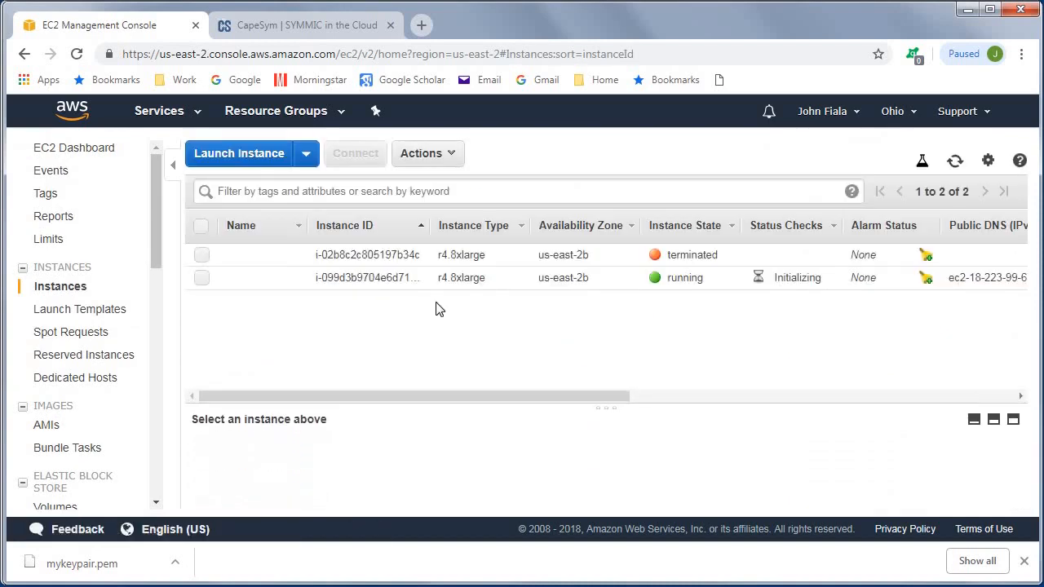
Select the running r4.8xlarge instance and copy its IPv4 public IP from the instance description
click(386, 277)
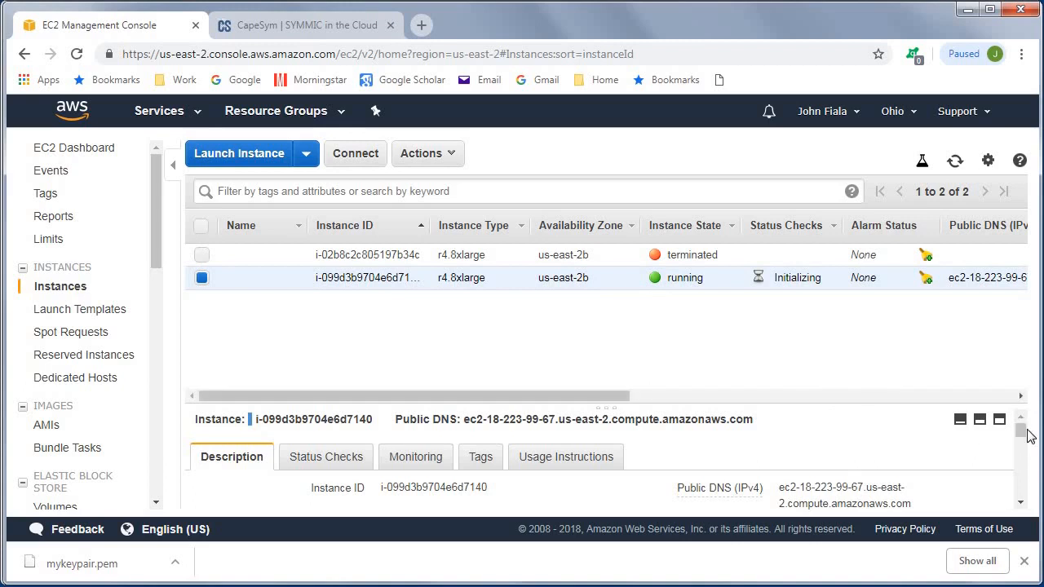
scroll(1020, 432, down, 1)
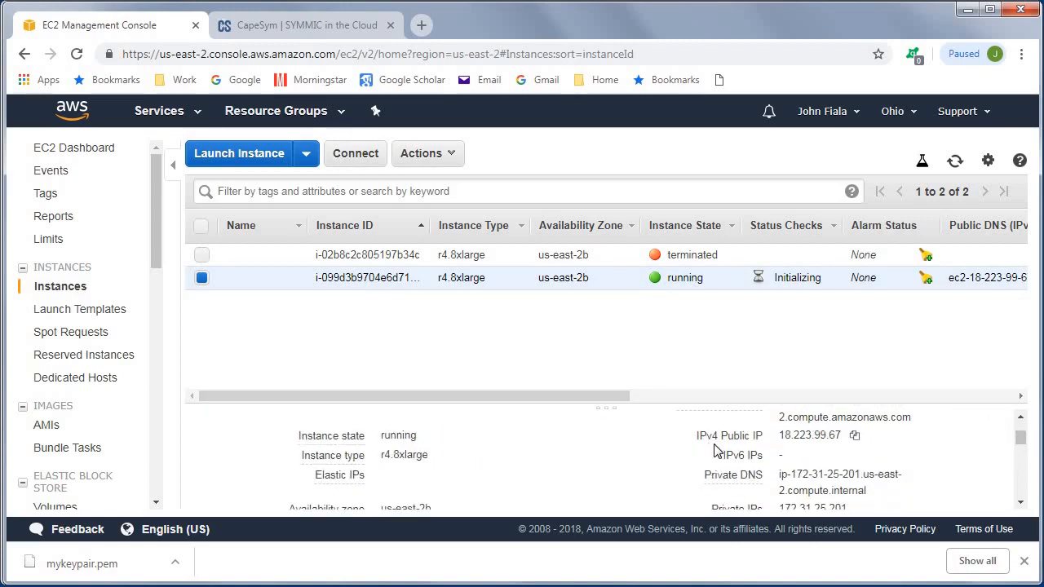
click(855, 438)
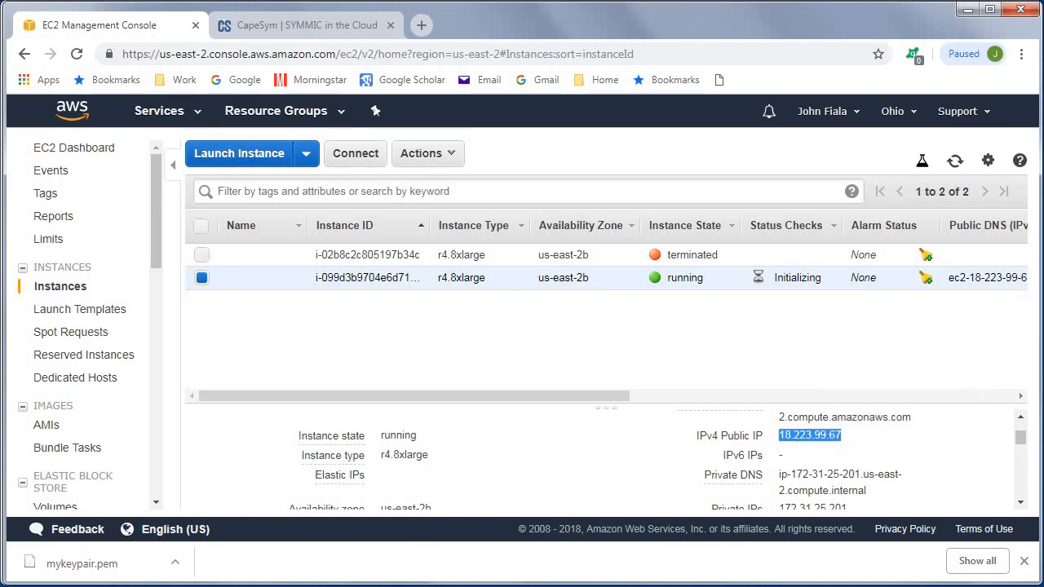
Switch to SYMMIC and set the remote host to the copied IP address 18.223.99.67 with ec2-user as the username
key(alt+Tab)
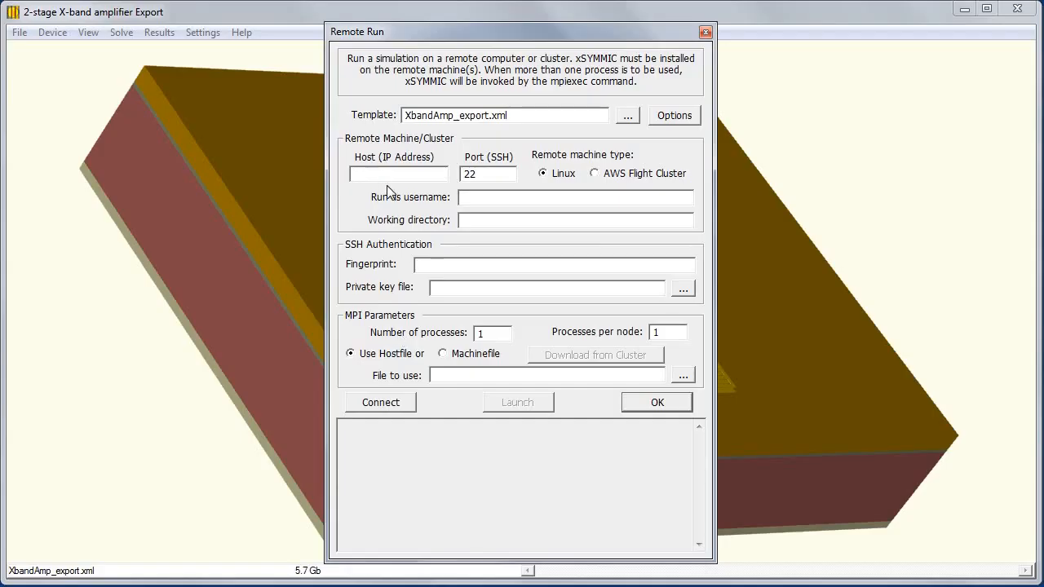
key(ctrl+v)
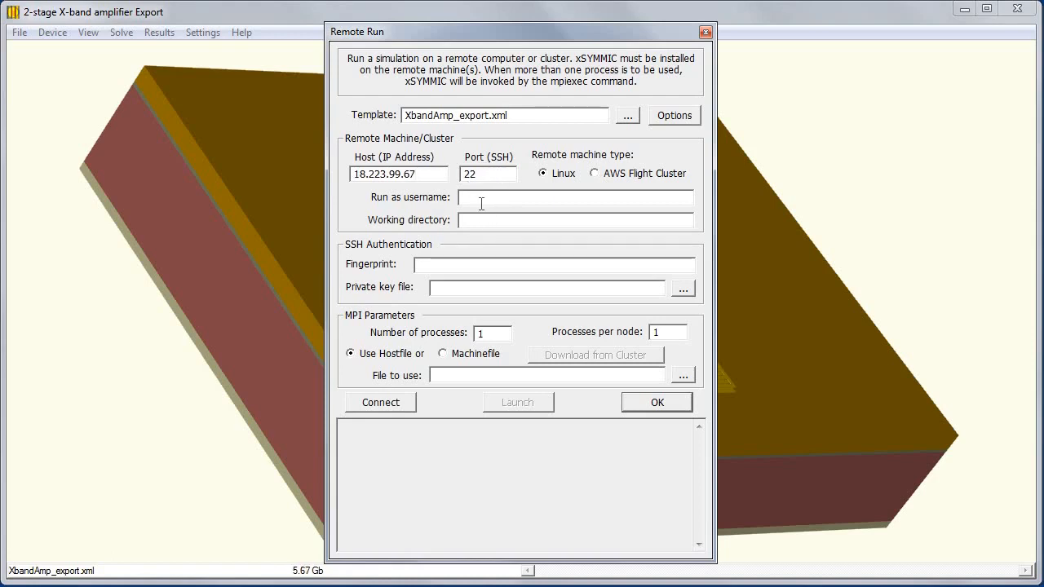
click(481, 203)
text(ec2-use)
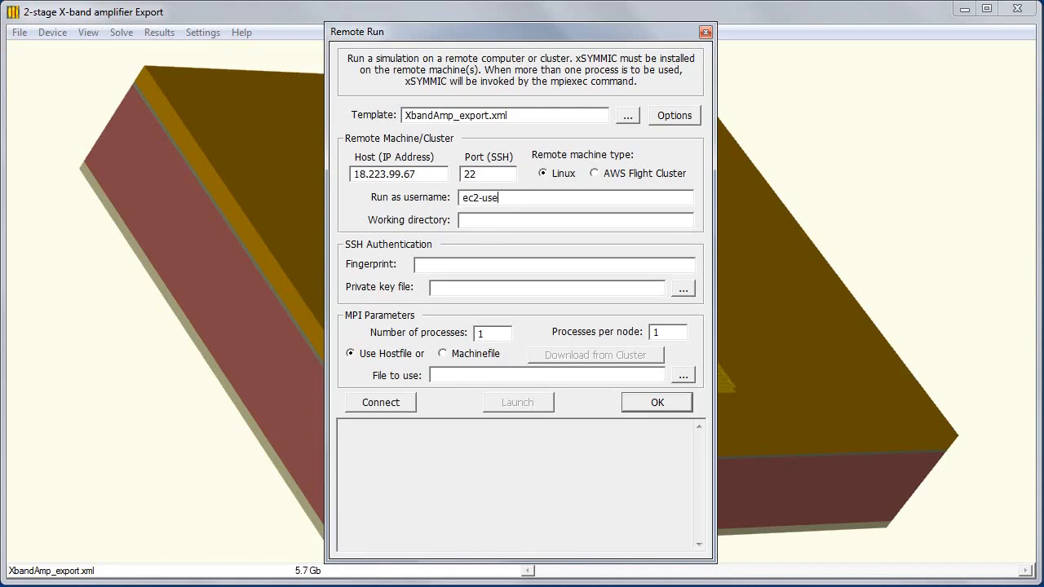
text(r)
Choose mykeypair.pem as the private key file and connect to the remote machine, accepting the fingerprint mismatch
click(684, 290)
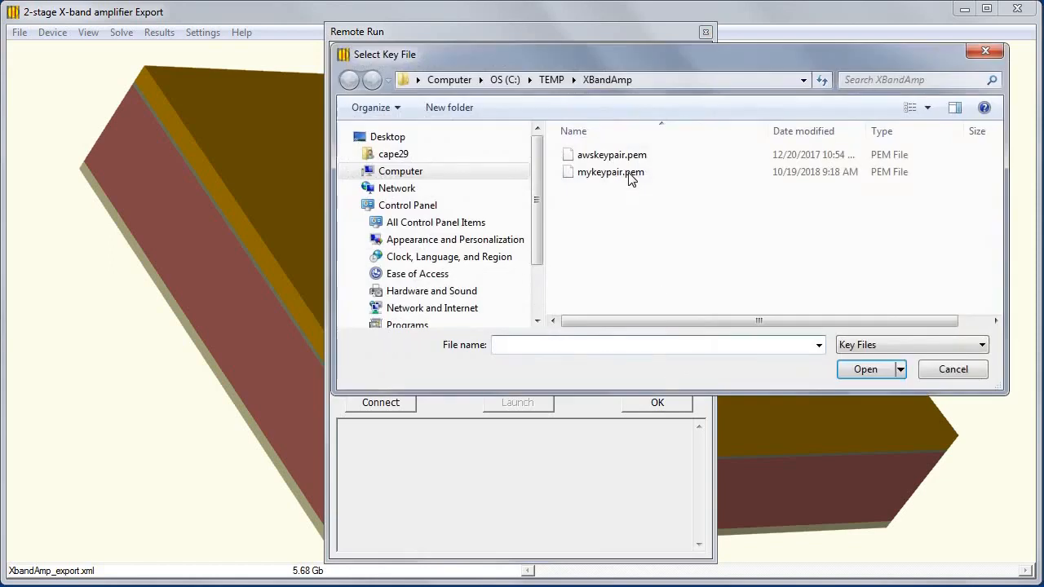
click(611, 172)
click(868, 369)
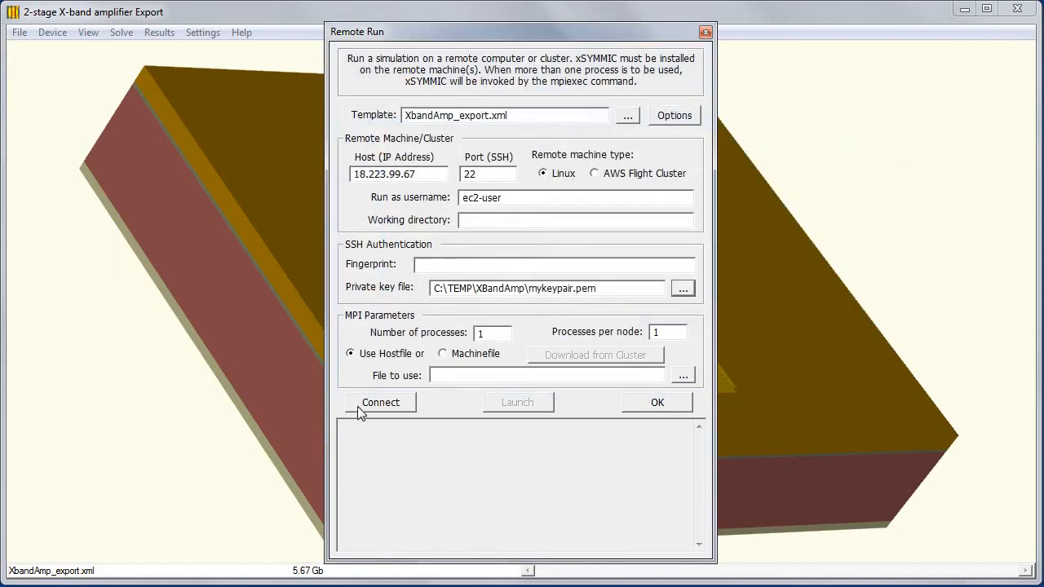
click(359, 403)
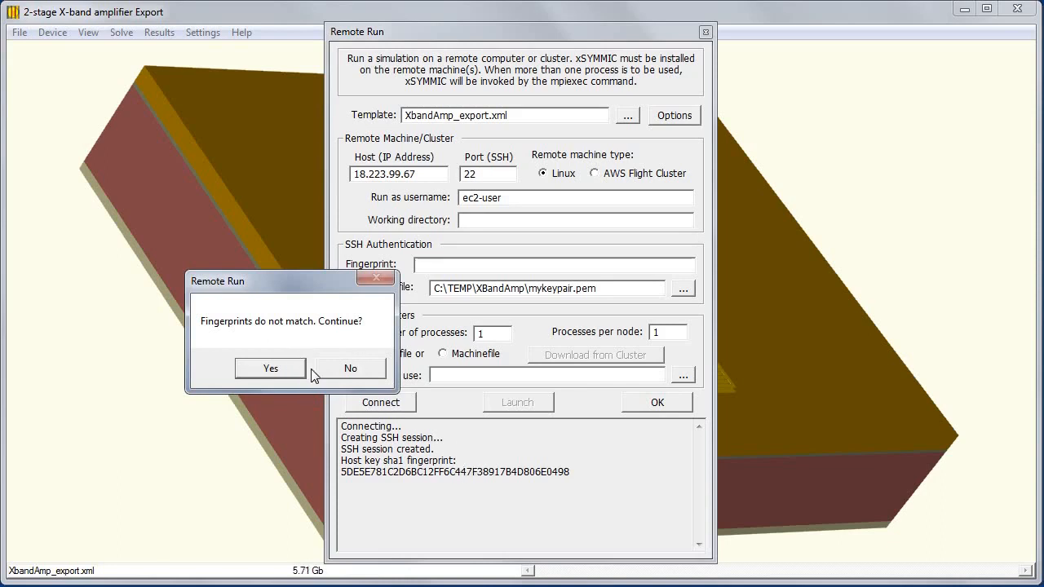
key(Return)
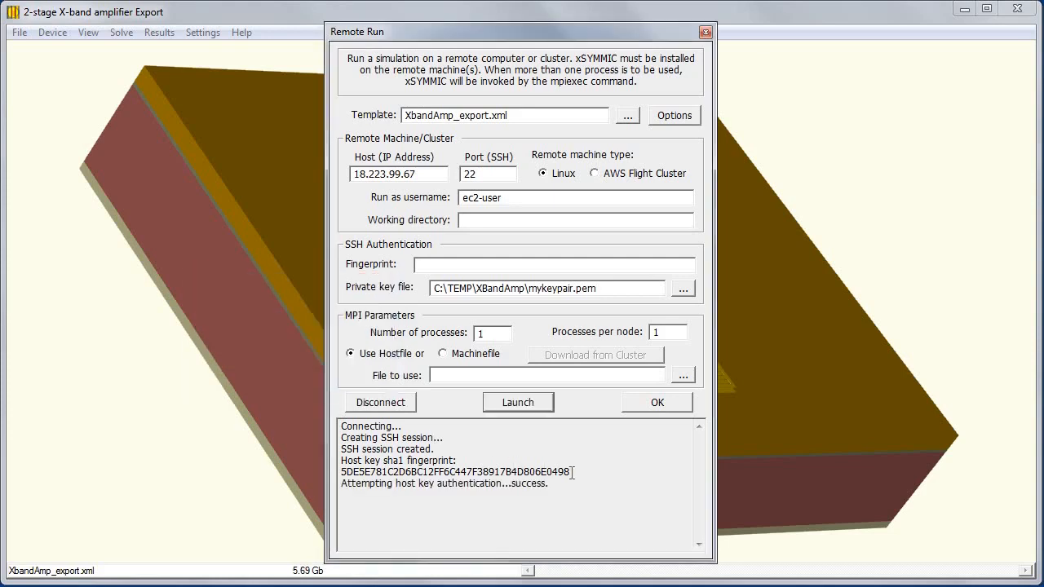
Copy the reported host key fingerprint into the SSH authentication settings, and launch the remote simulation, closing the dialog once solving starts
drag(574, 473, 336, 477)
key(ctrl+c)
click(447, 265)
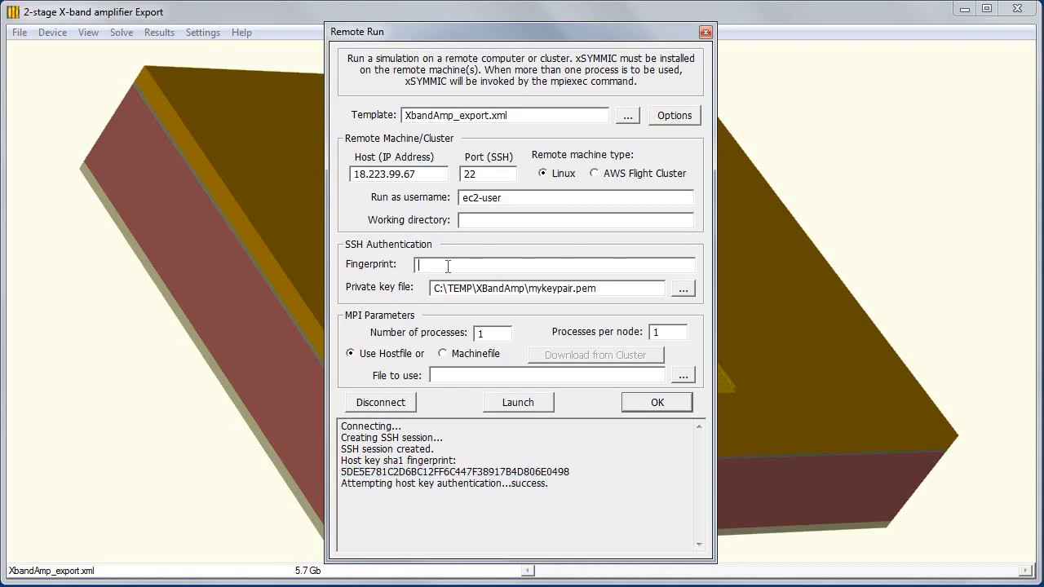
key(ctrl+v)
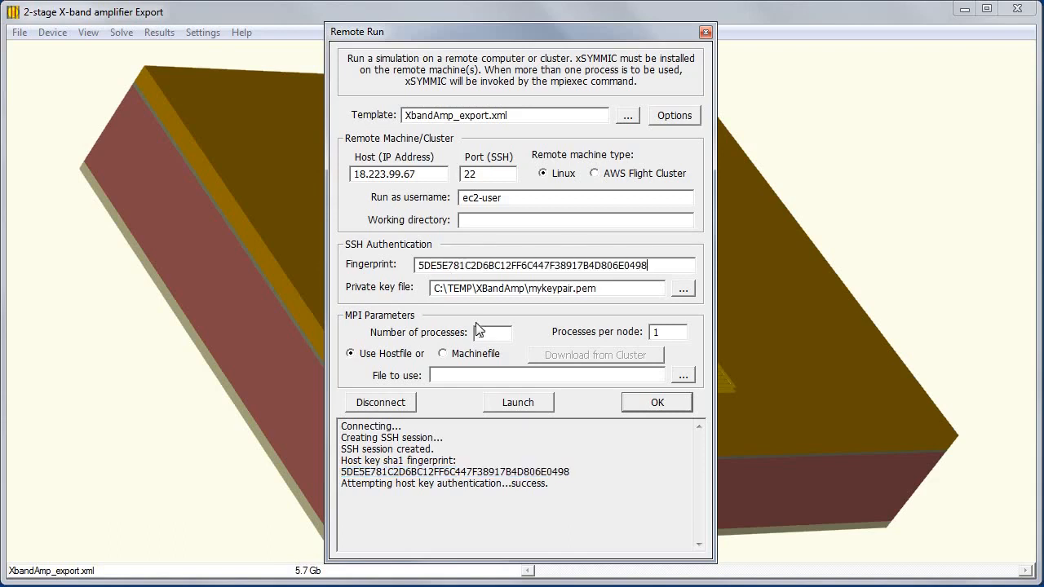
click(514, 403)
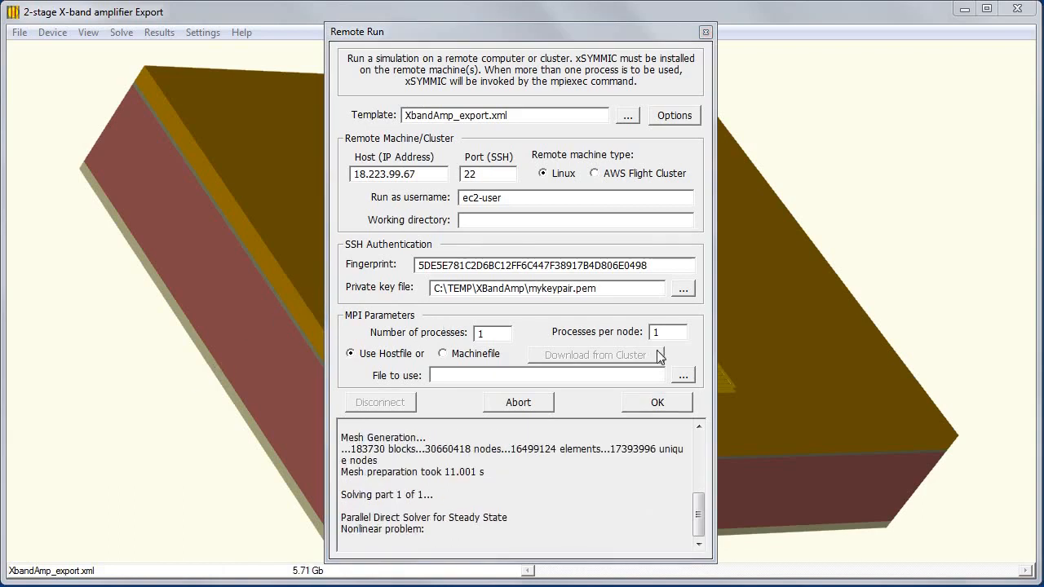
click(672, 406)
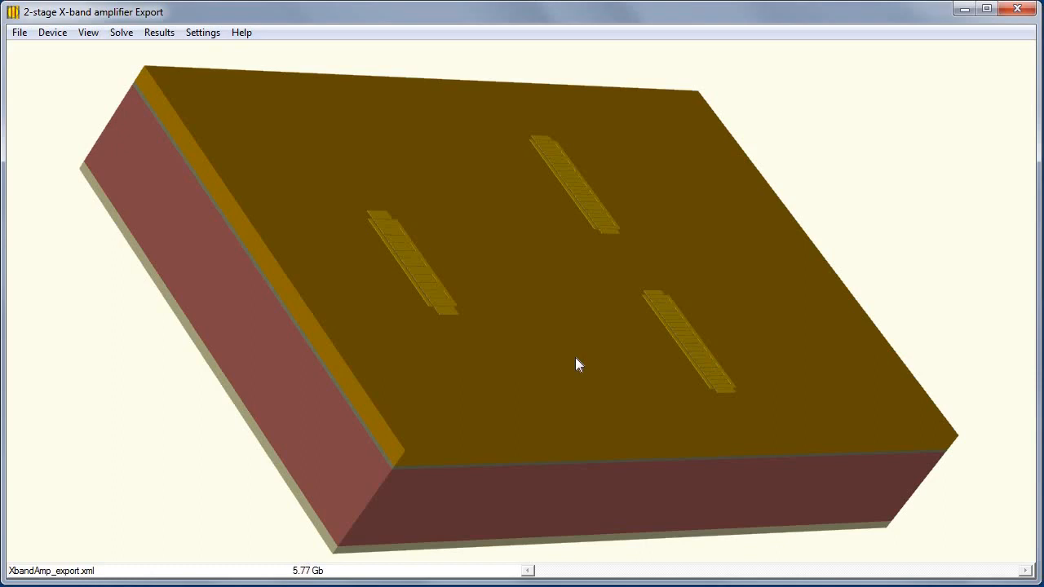
Set the temperature scale's units to Celsius, keeping the range set to the data
click(161, 36)
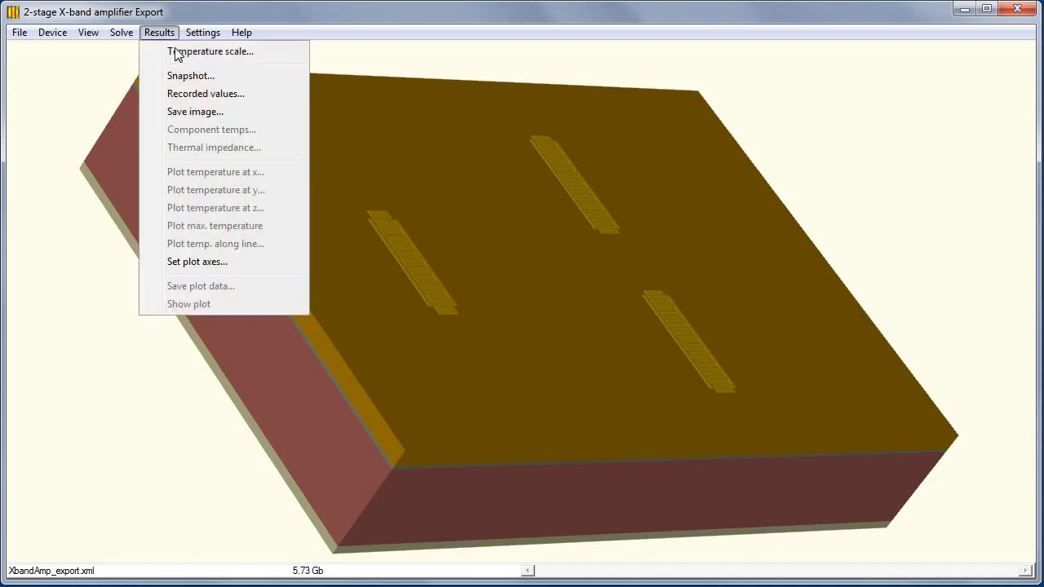
click(177, 53)
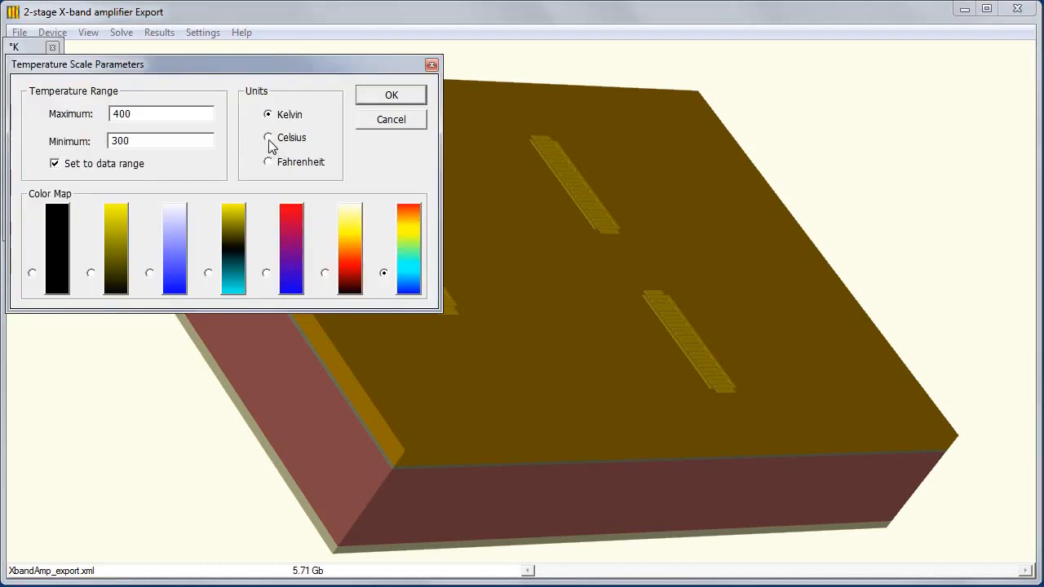
click(269, 138)
click(403, 101)
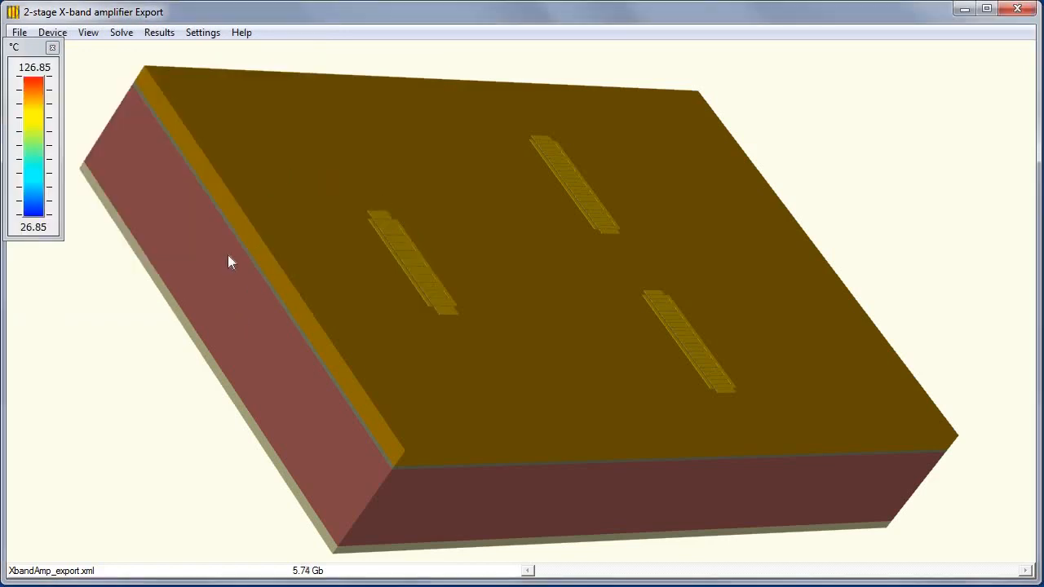
Reopen the Remote Run settings to monitor the simulation until it ends, and close them
click(122, 33)
click(154, 189)
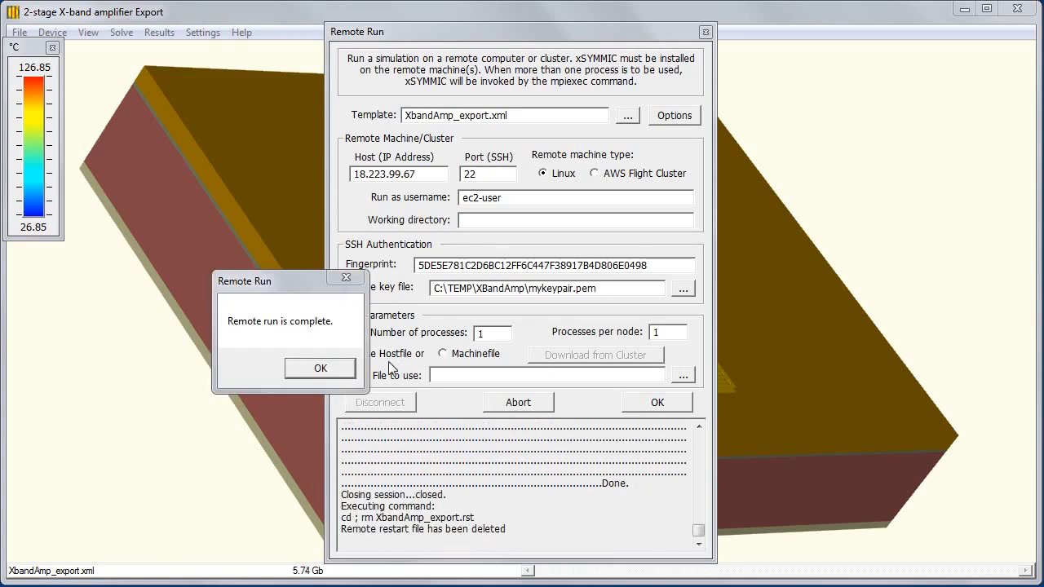
click(320, 368)
click(658, 402)
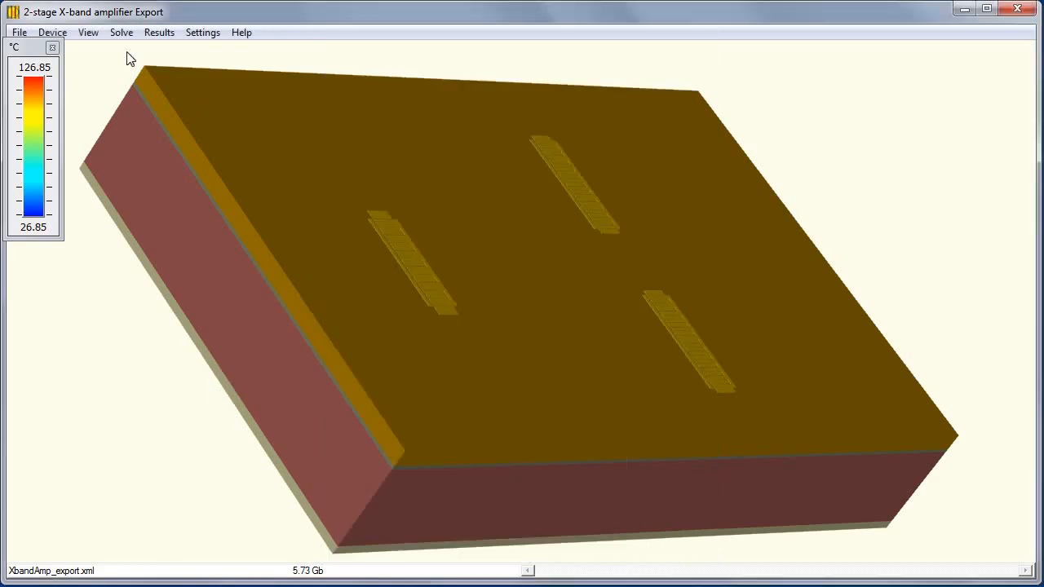
Load the solution file XbandAmp_export.rst from the XBandAmp folder
click(122, 33)
click(148, 94)
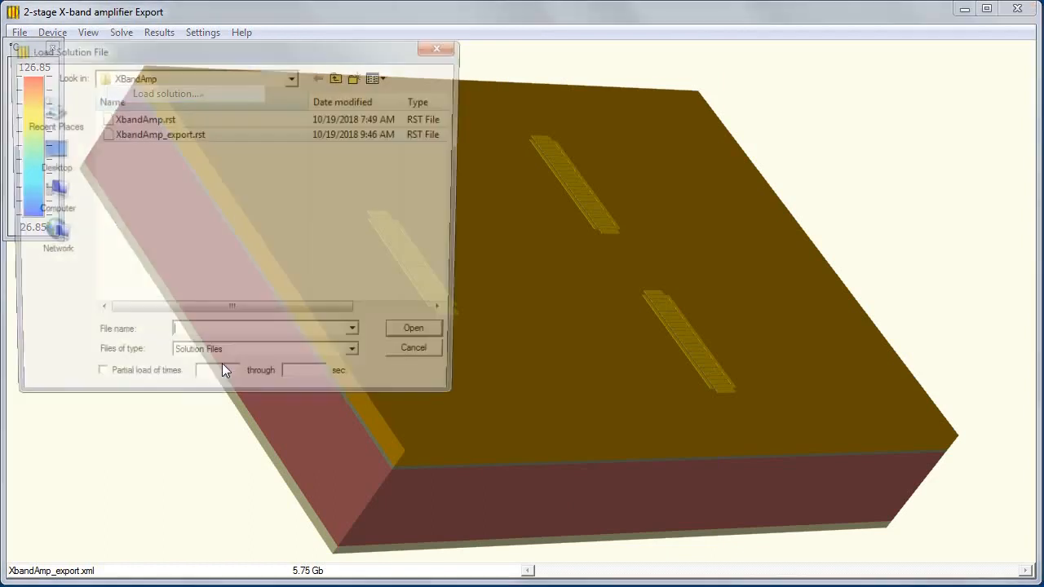
click(152, 134)
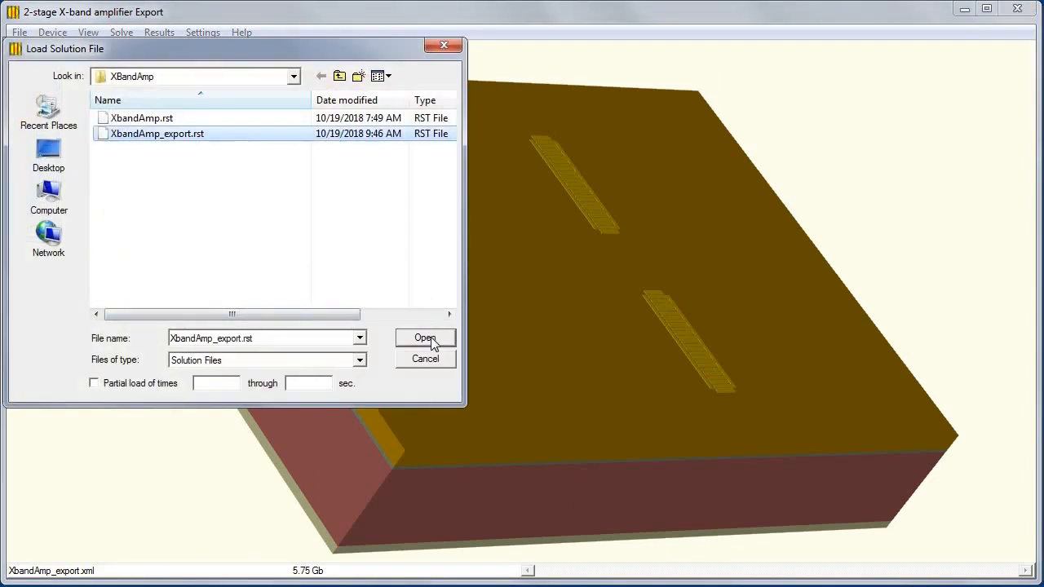
click(431, 337)
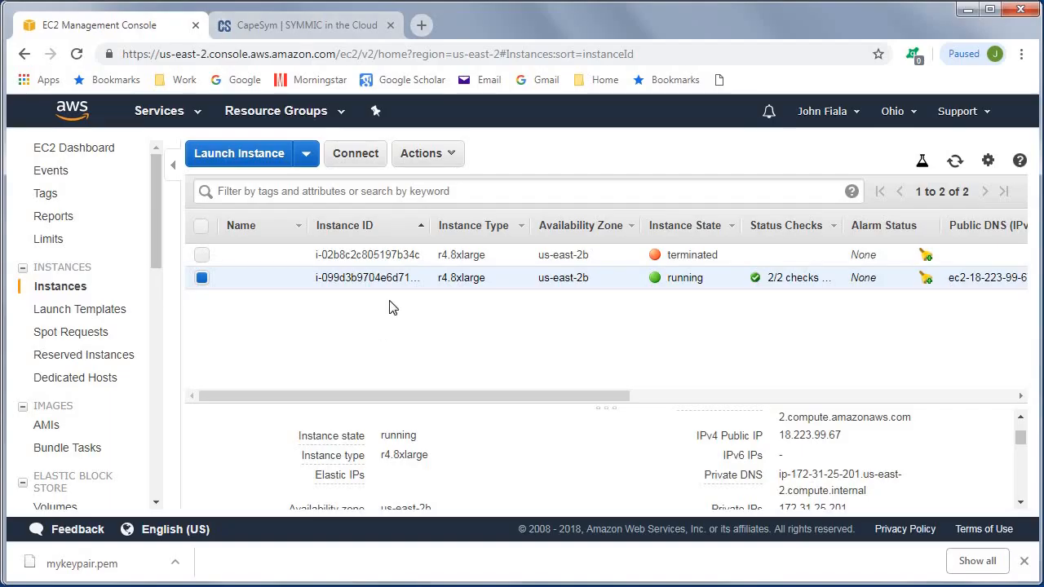
Switch to the EC2 console in the browser and terminate the running r4.8xlarge instance
click(454, 160)
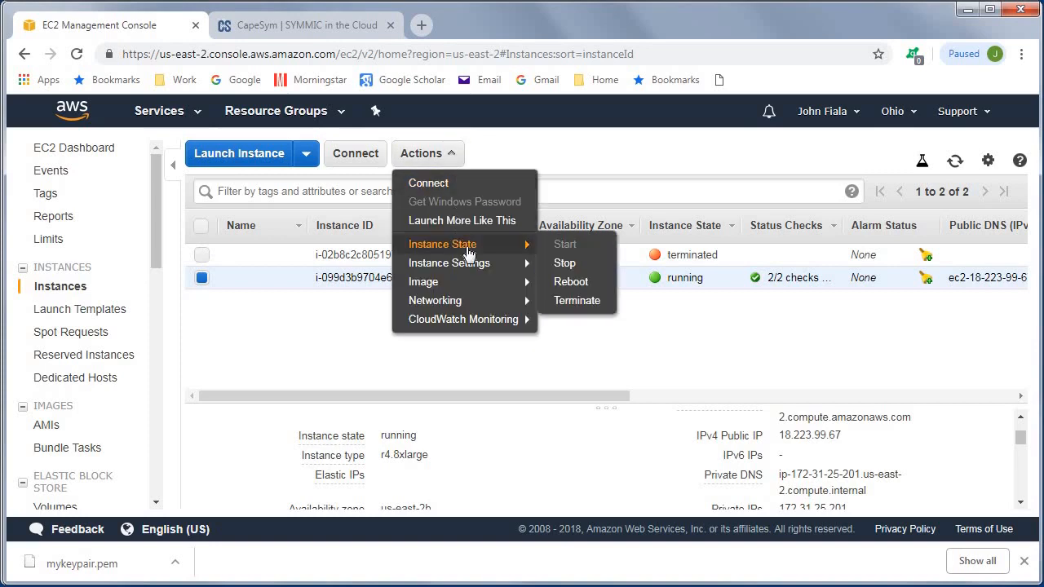
mouse_move(523, 245)
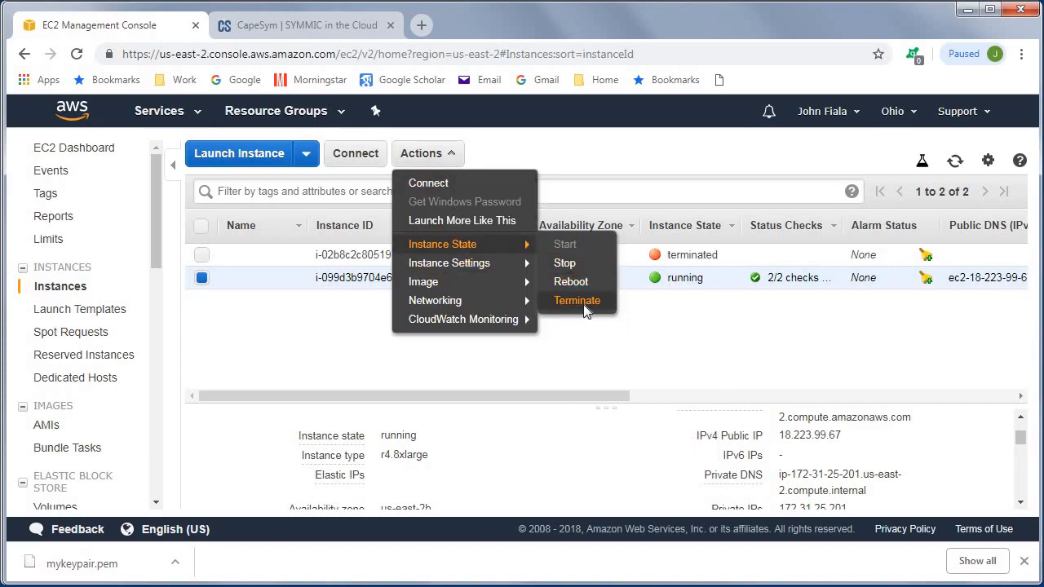
click(586, 304)
click(734, 426)
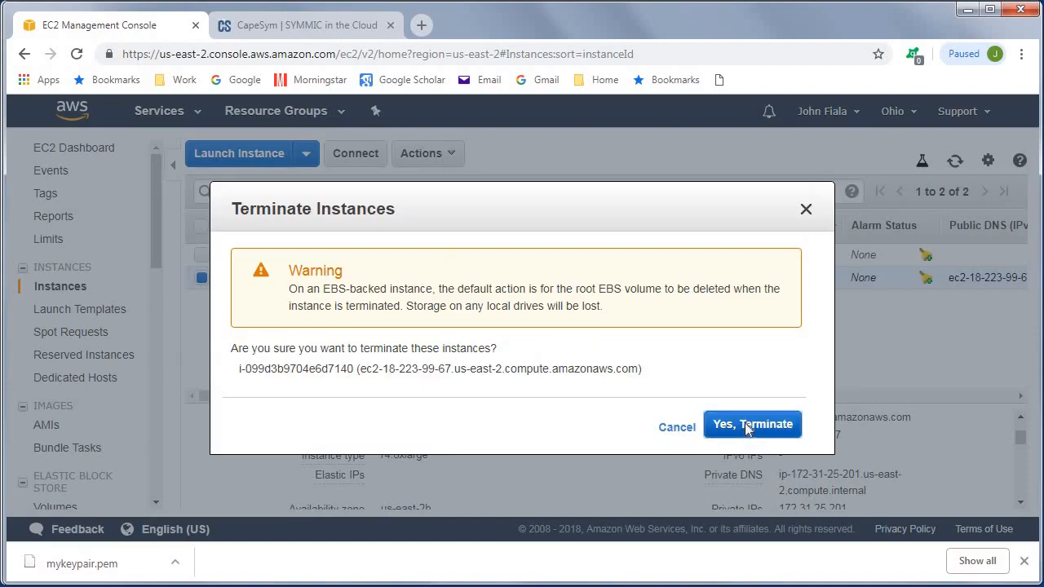